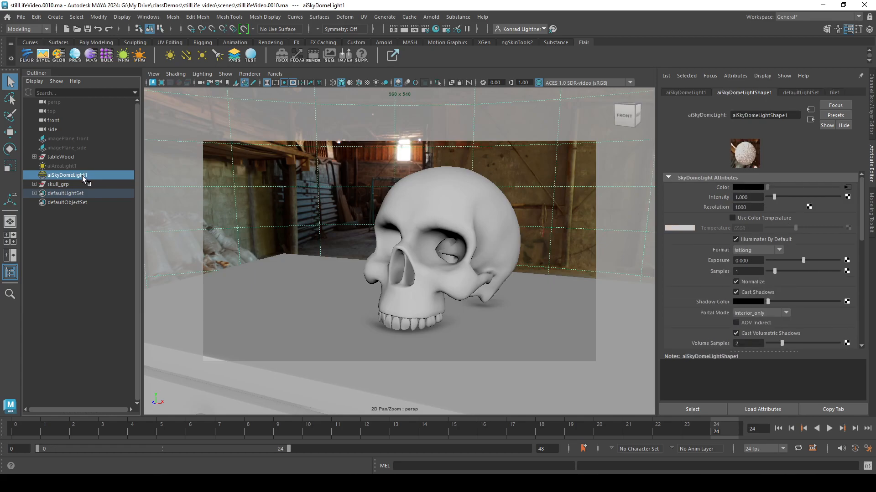
Step: Hide the aiSkyDomeLight1, tableWood and skull_grp objects to clear the scene
{"action": "key", "text": "ctrl+h"}
{"action": "left_click", "coordinate": [58, 157]}
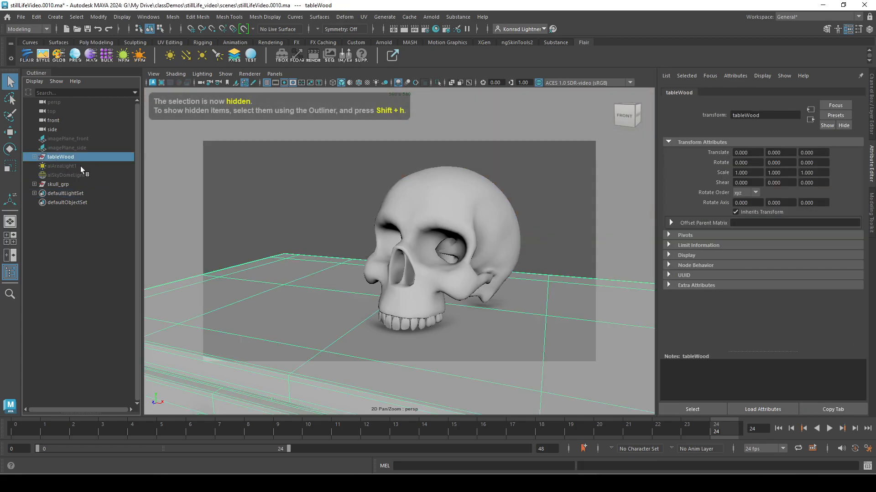
{"action": "key", "text": "ctrl+h"}
{"action": "left_click", "coordinate": [68, 185]}
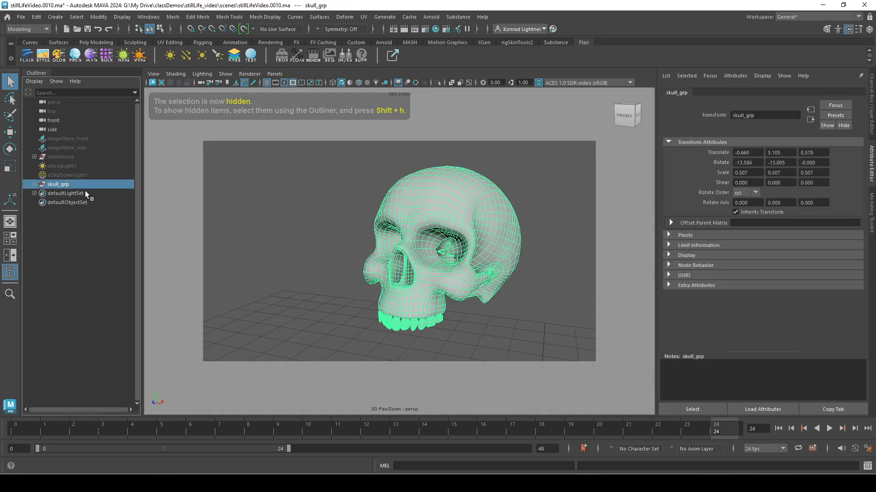
{"action": "key", "text": "ctrl+h"}
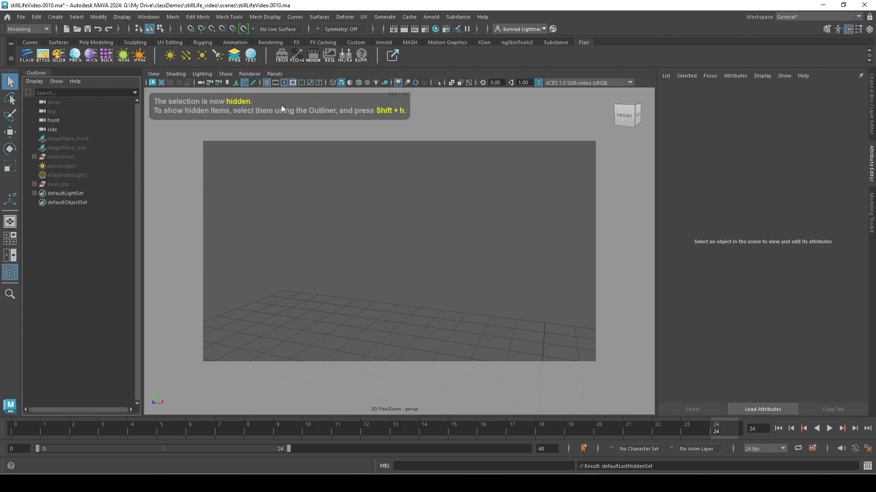
Step: Turn off the gate mask and resolution gate in the perspective viewport
{"action": "left_click", "coordinate": [293, 82]}
{"action": "left_click", "coordinate": [286, 84]}
{"action": "mouse_move", "coordinate": [473, 272]}
{"action": "right_mouse_down", "text": "alt"}
{"action": "mouse_move", "coordinate": [472, 280]}
{"action": "mouse_move", "coordinate": [163, 261]}
{"action": "right_mouse_up", "text": "alt"}
{"action": "left_click_drag", "start_coordinate": [493, 242], "coordinate": [452, 276], "text": "alt"}
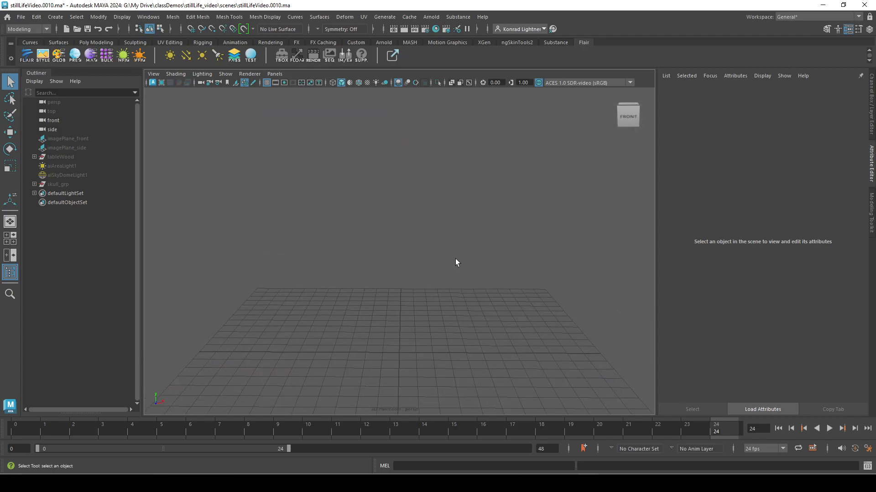
Step: Check the stillLife_illust.png reference image and create a polygon pipe primitive at the origin
{"action": "left_click_drag", "start_coordinate": [248, 0], "coordinate": [238, 56]}
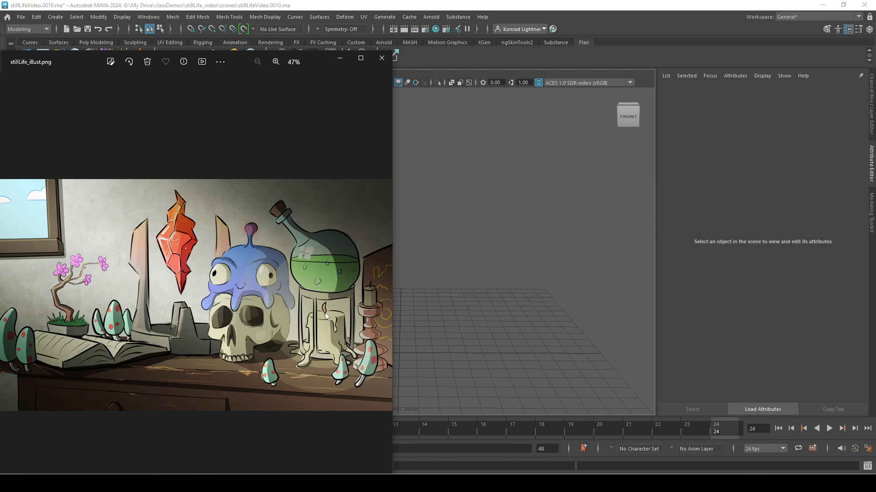
{"action": "left_click", "coordinate": [339, 58]}
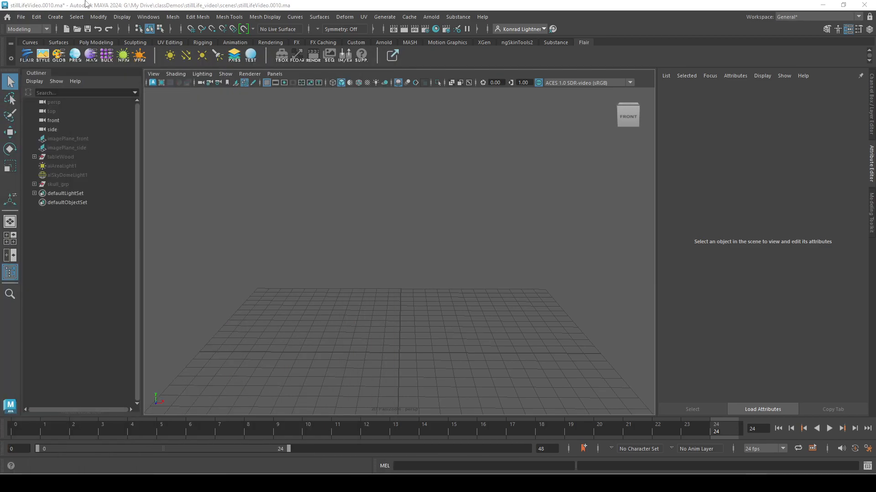
{"action": "left_click", "coordinate": [76, 17]}
{"action": "mouse_move", "coordinate": [59, 18]}
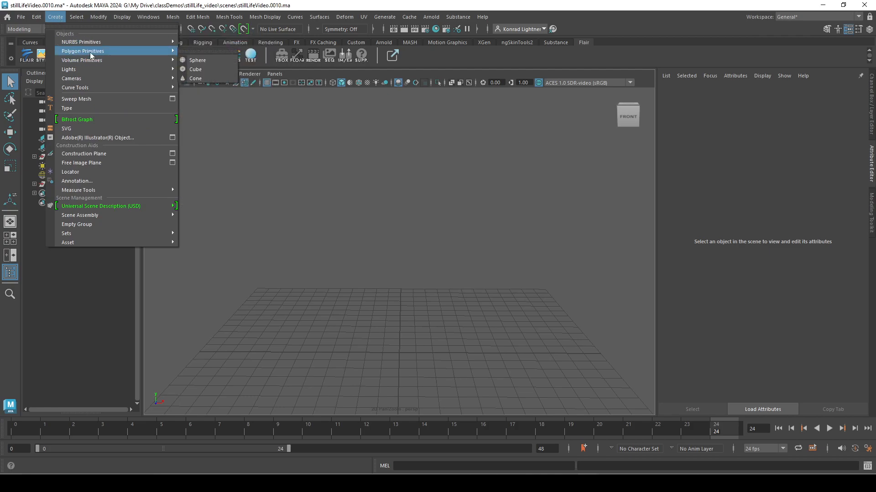
{"action": "mouse_move", "coordinate": [90, 51]}
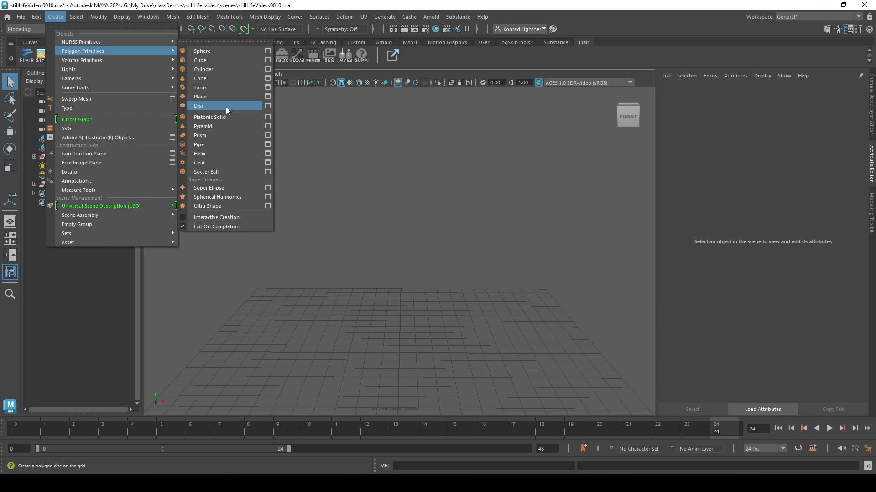
{"action": "left_click", "coordinate": [231, 145]}
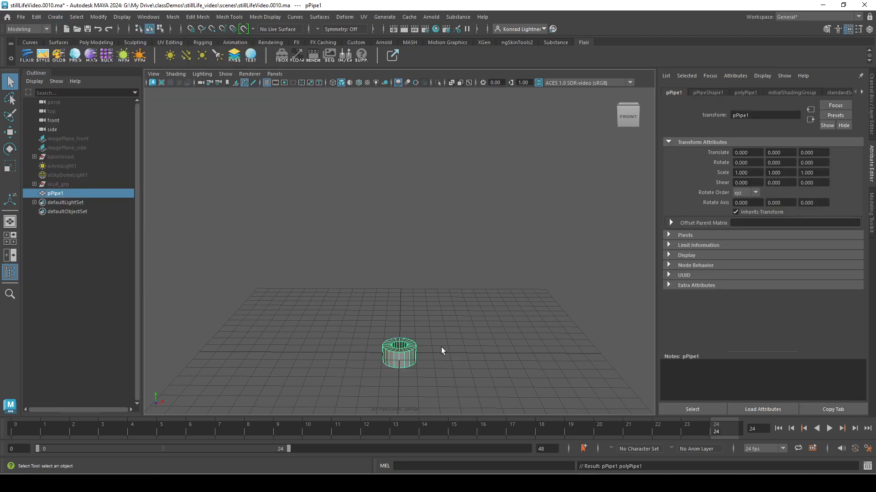
Step: Expand the new pipe's polyPipe1 construction settings and set its radius to 4.5
{"action": "key", "text": "ctrl+a"}
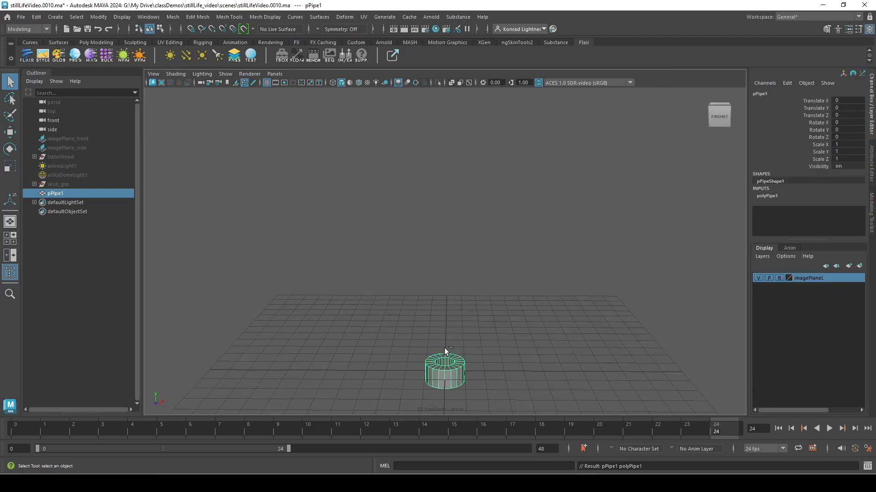
{"action": "left_click", "coordinate": [766, 196]}
{"action": "scroll", "coordinate": [764, 195], "scroll_direction": "down", "scroll_amount": 2}
{"action": "key", "text": "ctrl+a"}
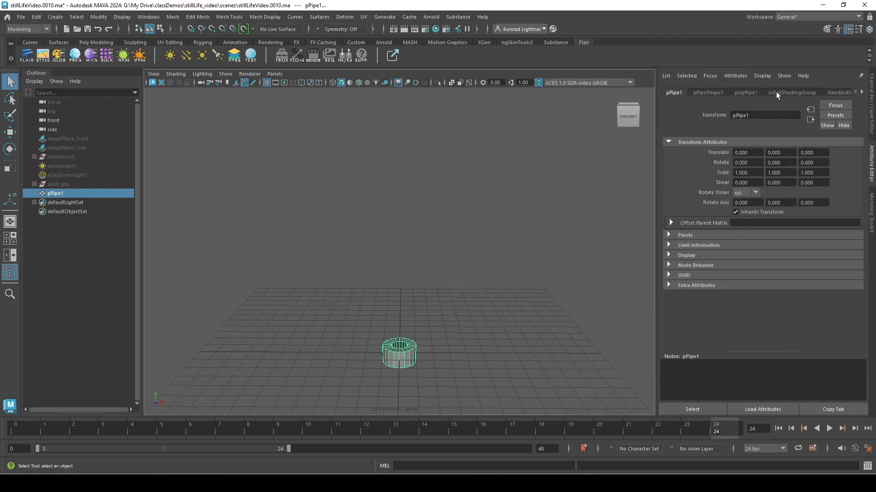
{"action": "left_click", "coordinate": [708, 93]}
{"action": "key", "text": "ctrl+a"}
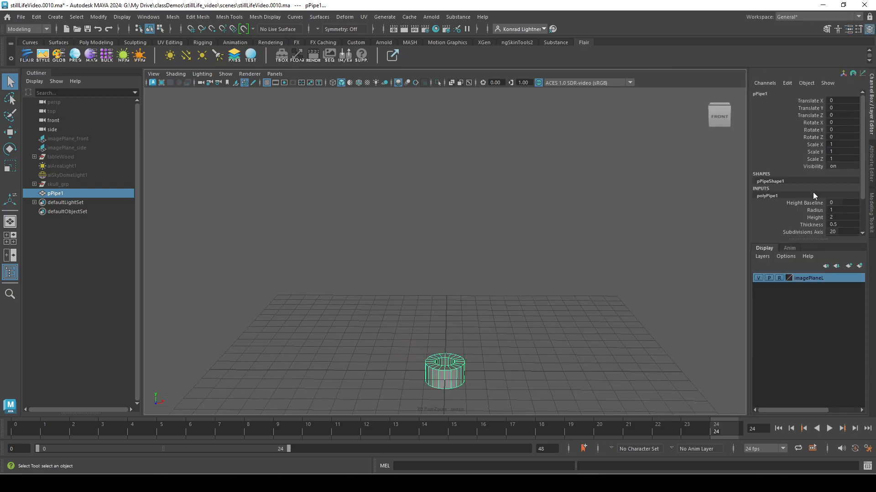
{"action": "left_click", "coordinate": [871, 119]}
{"action": "left_click", "coordinate": [871, 120]}
{"action": "scroll", "coordinate": [808, 210], "scroll_direction": "down", "scroll_amount": 3}
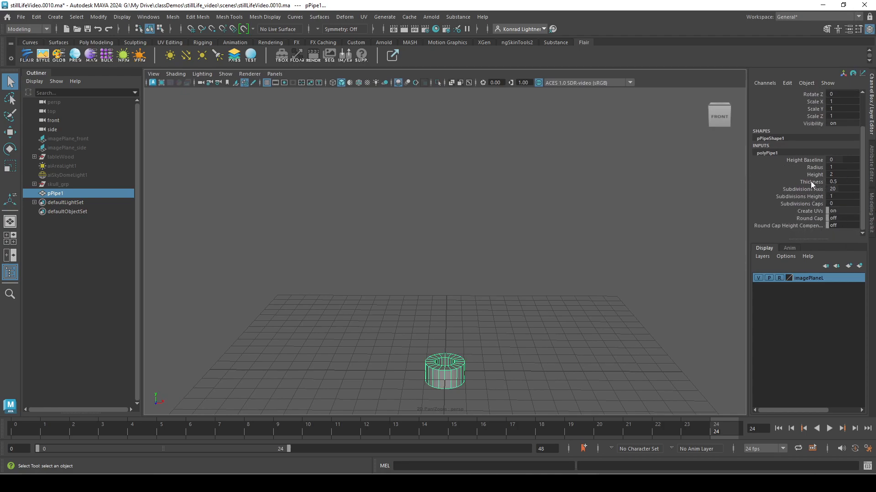
{"action": "left_click", "coordinate": [815, 167]}
{"action": "mouse_move", "coordinate": [466, 290]}
{"action": "middle_mouse_down"}
{"action": "mouse_move", "coordinate": [494, 291]}
{"action": "mouse_move", "coordinate": [482, 293]}
{"action": "middle_mouse_up"}
{"action": "key", "text": "f"}
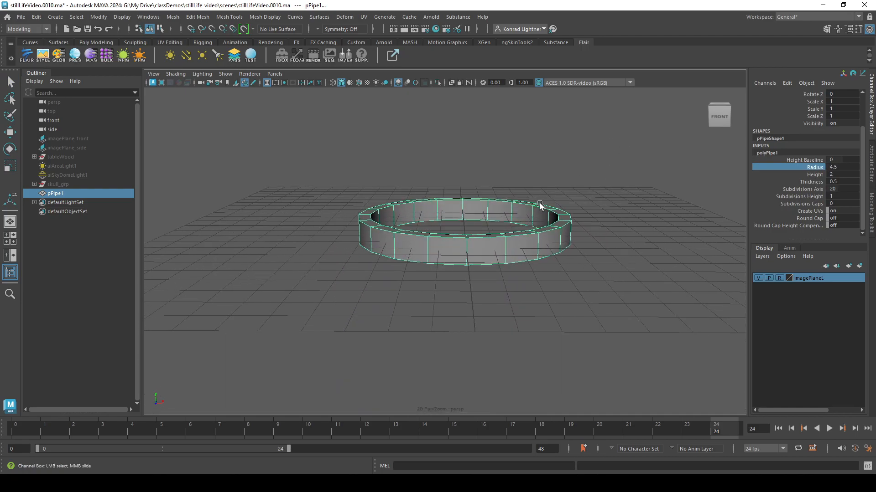
Step: Set the pipe's height to 1
{"action": "left_click", "coordinate": [834, 181]}
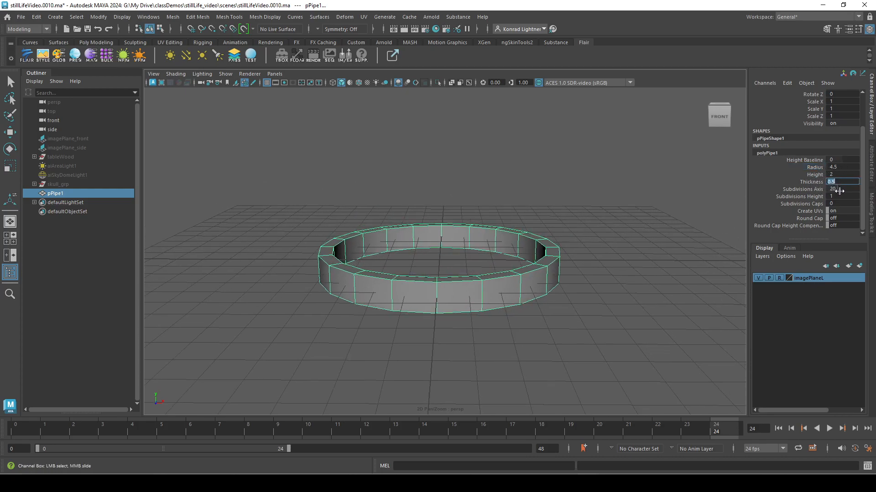
{"action": "left_click", "coordinate": [846, 176]}
{"action": "type", "text": "0.5"}
{"action": "key", "text": "Return"}
{"action": "type", "text": "1"}
{"action": "key", "text": "Return"}
{"action": "left_click_drag", "start_coordinate": [512, 242], "coordinate": [598, 263], "text": "alt"}
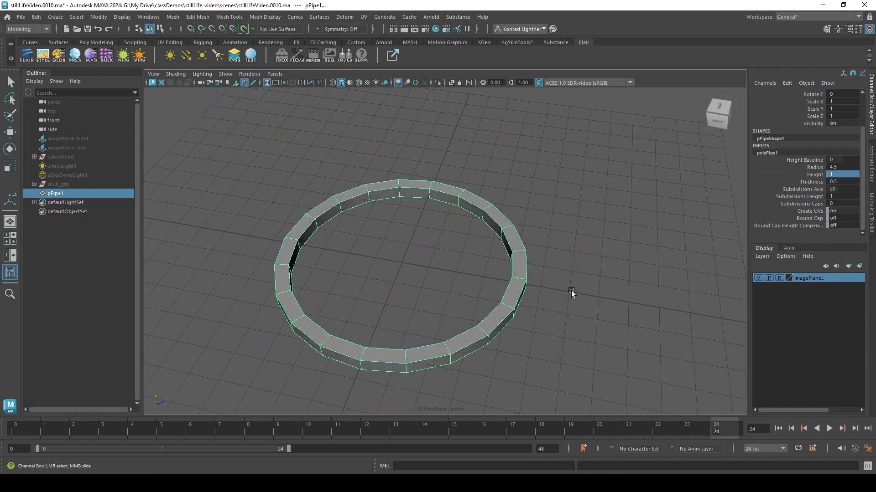
Step: Bring up the stillLife_illust.png reference and study the stand under the green bottle
{"action": "key", "text": "alt+Tab"}
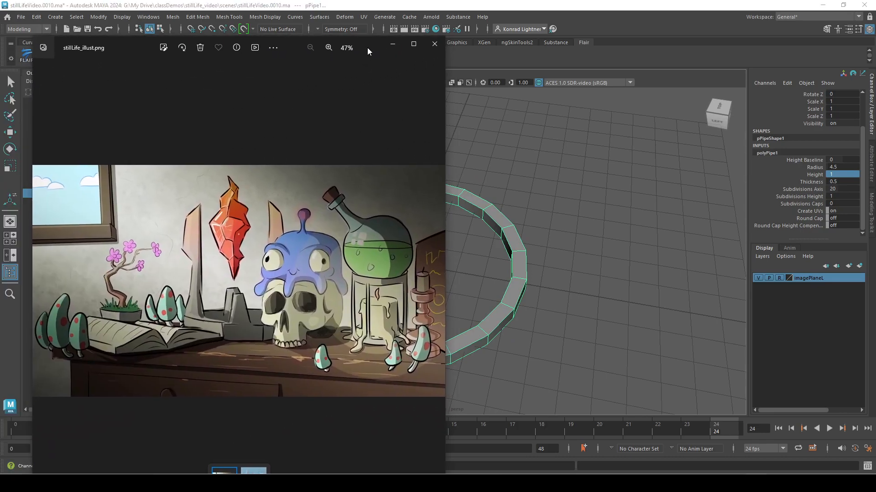
{"action": "left_click_drag", "start_coordinate": [368, 47], "coordinate": [366, 48]}
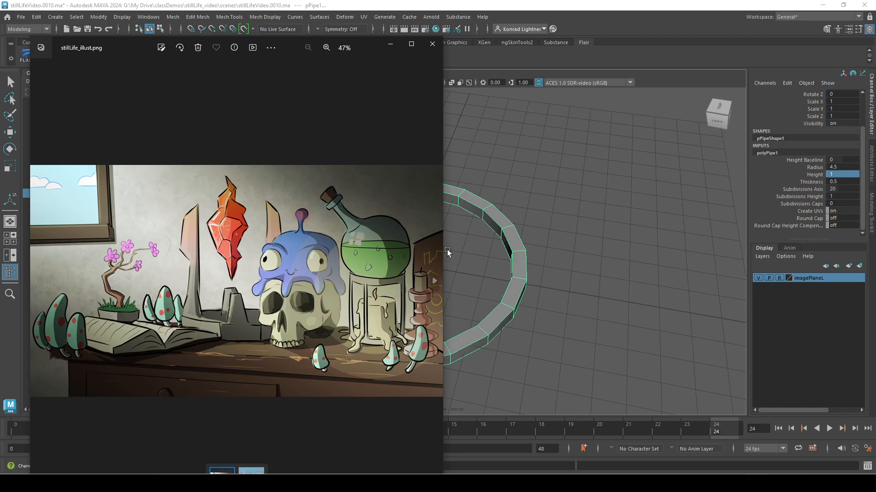
{"action": "left_click", "coordinate": [390, 44]}
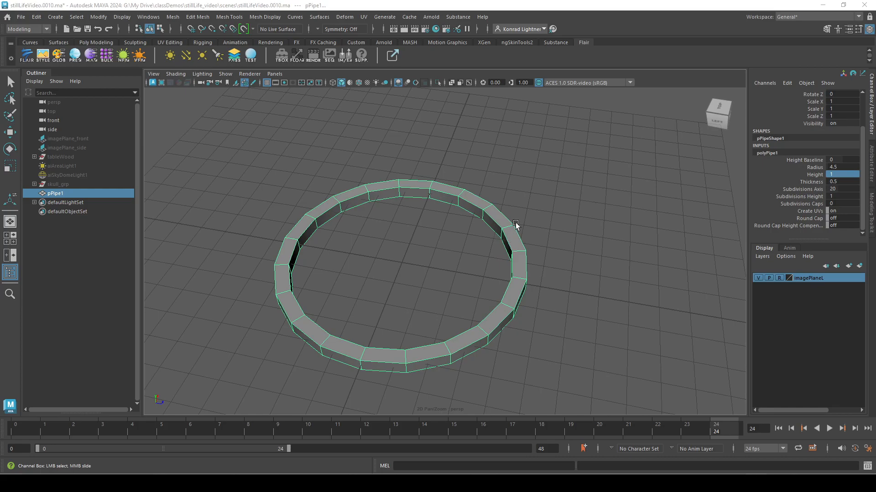
Step: Set the pipe's Subdivisions Axis to 50
{"action": "left_click_drag", "start_coordinate": [562, 278], "coordinate": [568, 253], "text": "alt"}
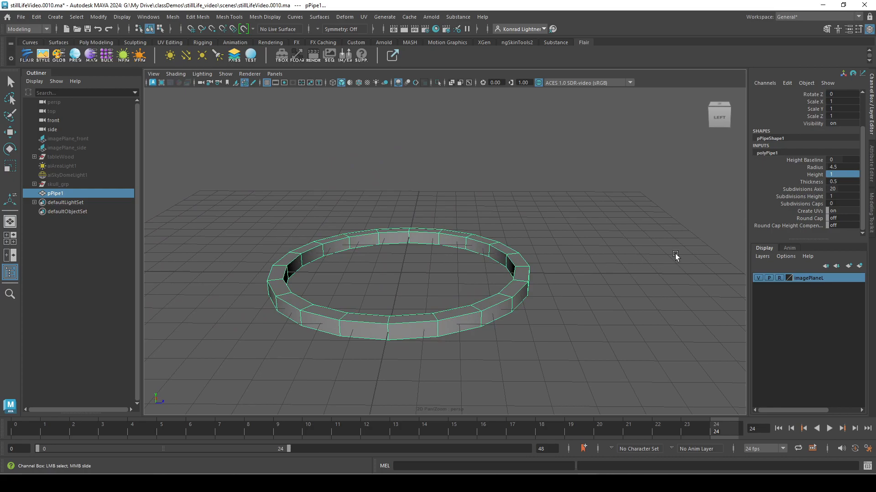
{"action": "left_click", "coordinate": [811, 190]}
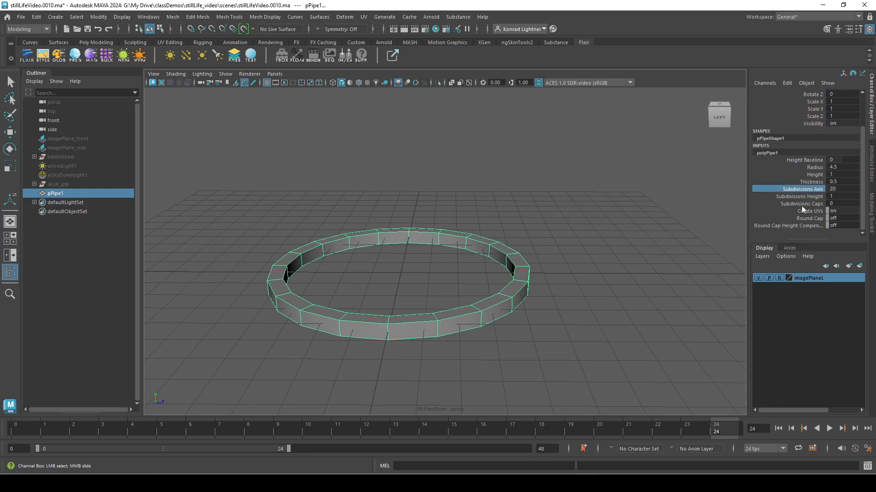
{"action": "middle_click_drag", "start_coordinate": [558, 232], "coordinate": [643, 235]}
{"action": "left_click_drag", "start_coordinate": [643, 235], "coordinate": [579, 277], "text": "alt"}
{"action": "middle_click_drag", "start_coordinate": [595, 277], "coordinate": [651, 260]}
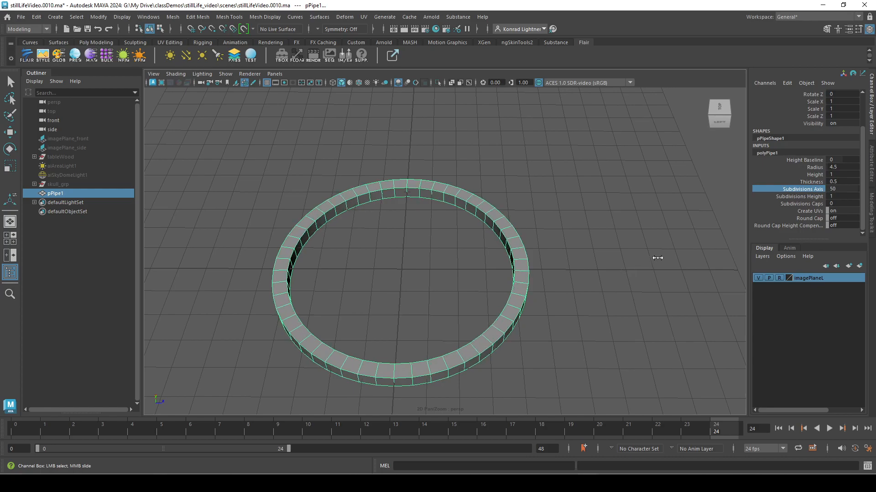
{"action": "left_click_drag", "start_coordinate": [668, 258], "coordinate": [431, 328], "text": "alt"}
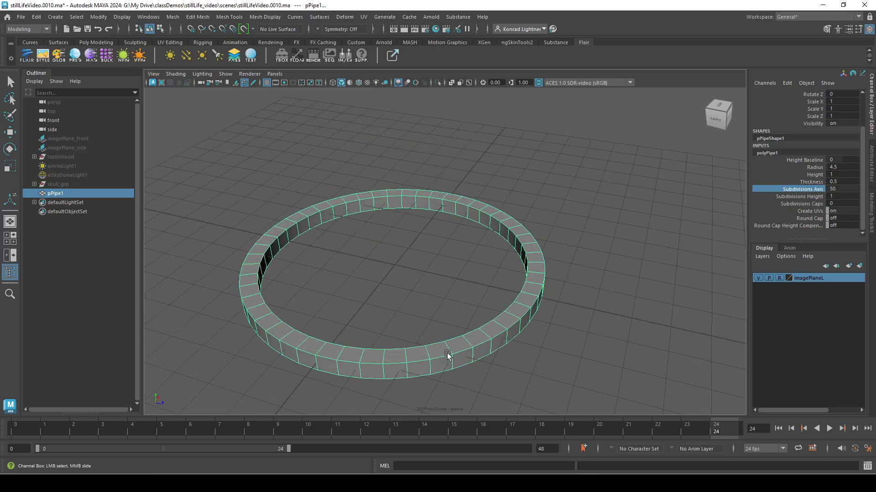
{"action": "left_click_drag", "start_coordinate": [447, 337], "coordinate": [423, 348], "text": "alt"}
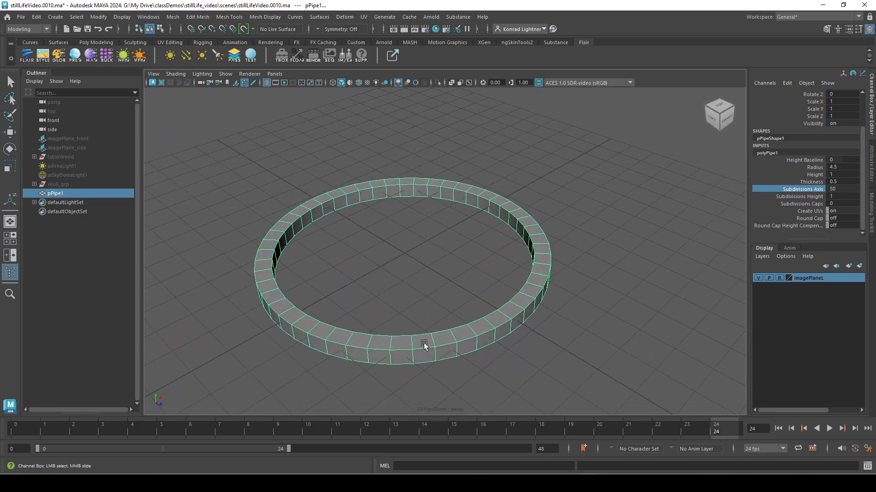
Step: Put the pipe in face selection mode and frame it in the top orthographic view
{"action": "right_click_drag", "start_coordinate": [409, 299], "coordinate": [409, 254]}
{"action": "left_click_drag", "start_coordinate": [401, 360], "coordinate": [419, 294], "text": "alt"}
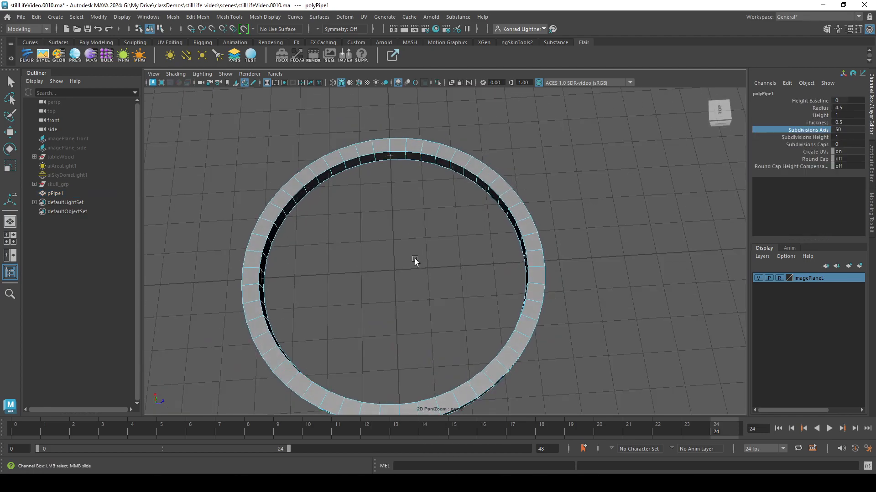
{"action": "left_click", "coordinate": [274, 73]}
{"action": "mouse_move", "coordinate": [319, 101]}
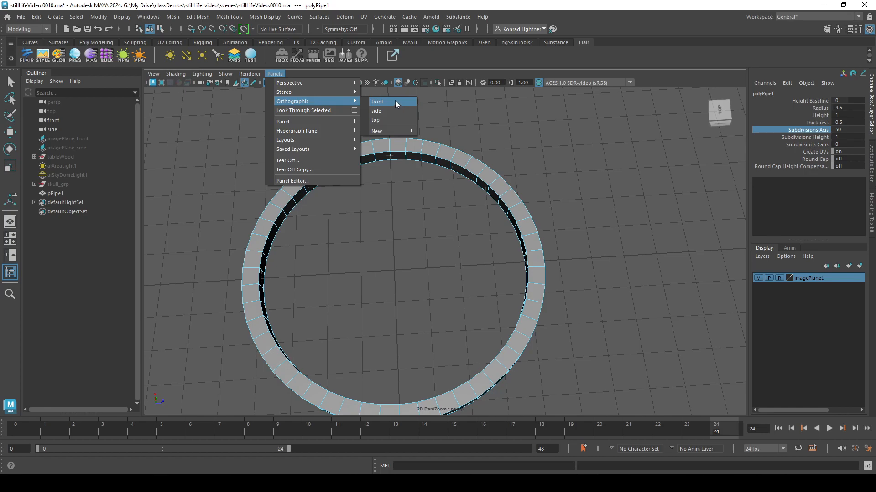
{"action": "left_click", "coordinate": [390, 120]}
{"action": "key", "text": "f"}
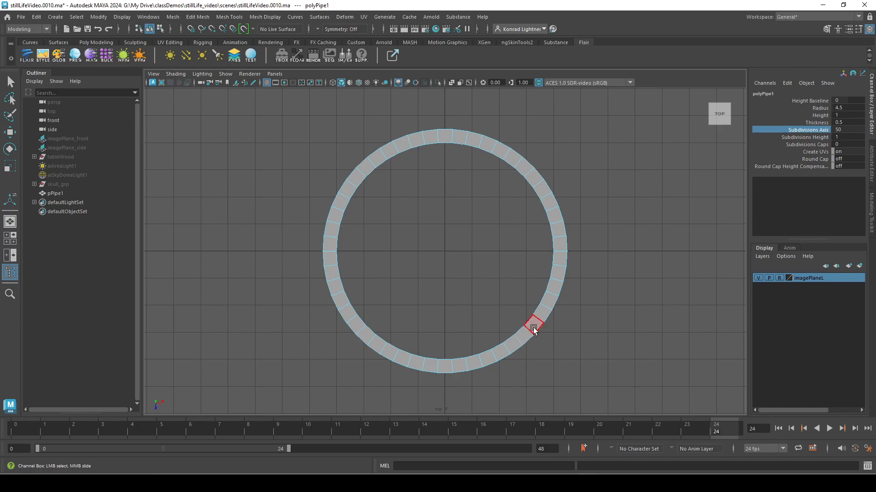
Step: Select four evenly spaced faces at the diagonals of the pipe's top ring and delete them, returning to the perspective view
{"action": "left_click", "coordinate": [528, 329]}
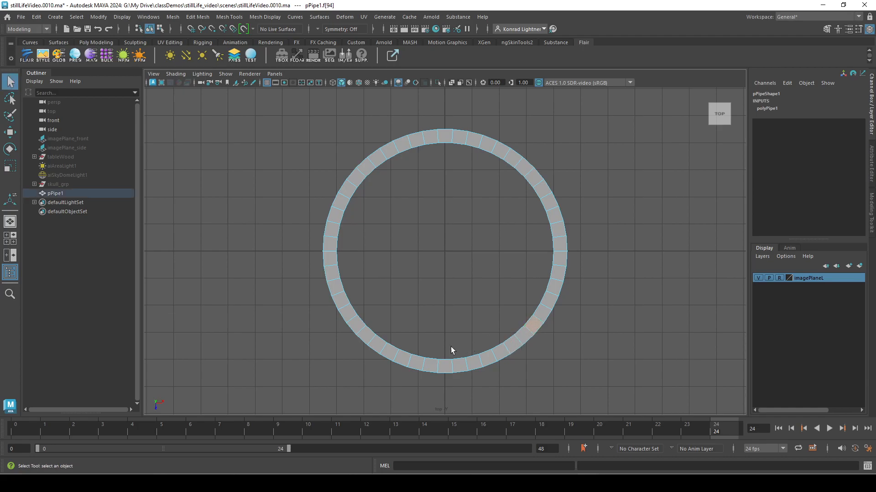
{"action": "left_click", "coordinate": [356, 329], "text": "shift"}
{"action": "left_click", "coordinate": [536, 179], "text": "shift"}
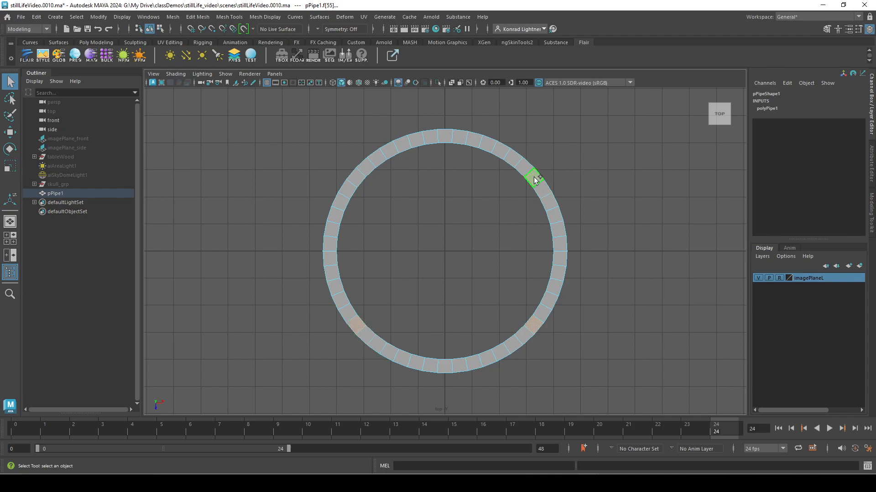
{"action": "left_click", "coordinate": [365, 171], "text": "shift"}
{"action": "left_click", "coordinate": [274, 73]}
{"action": "mouse_move", "coordinate": [331, 85]}
{"action": "left_click", "coordinate": [387, 86]}
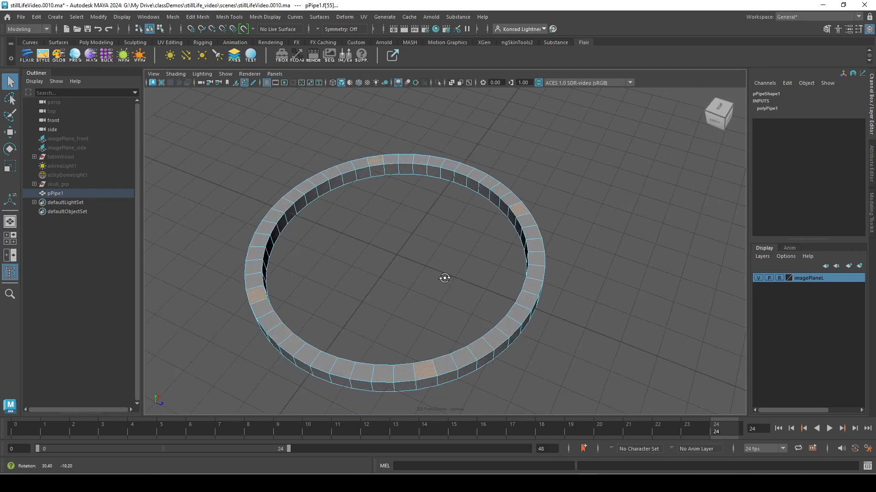
{"action": "key", "text": "Delete"}
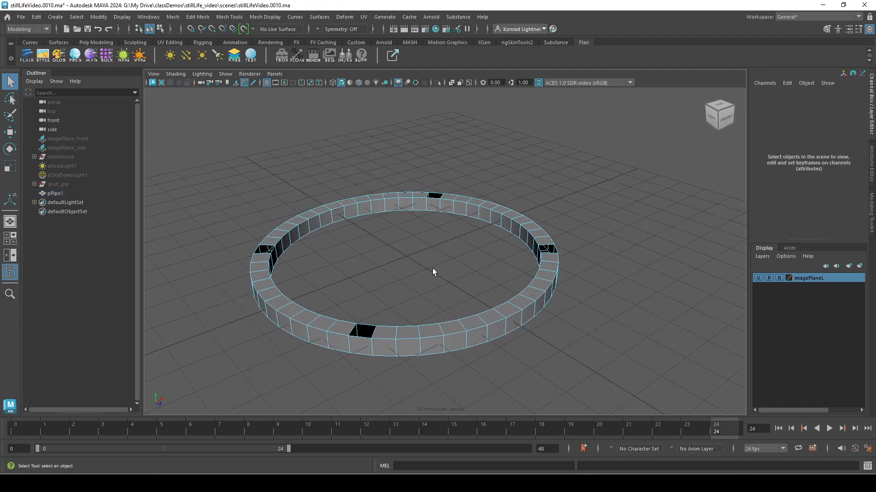
Step: Inspect the openings in the ring from several angles and return the pipe to object selection mode
{"action": "left_click_drag", "start_coordinate": [442, 219], "coordinate": [422, 292], "text": "alt"}
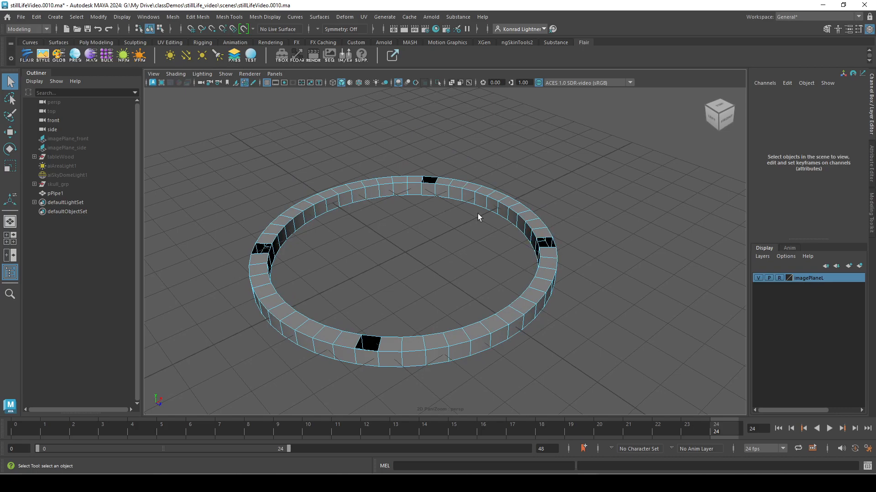
{"action": "left_click_drag", "start_coordinate": [483, 212], "coordinate": [511, 296], "text": "alt"}
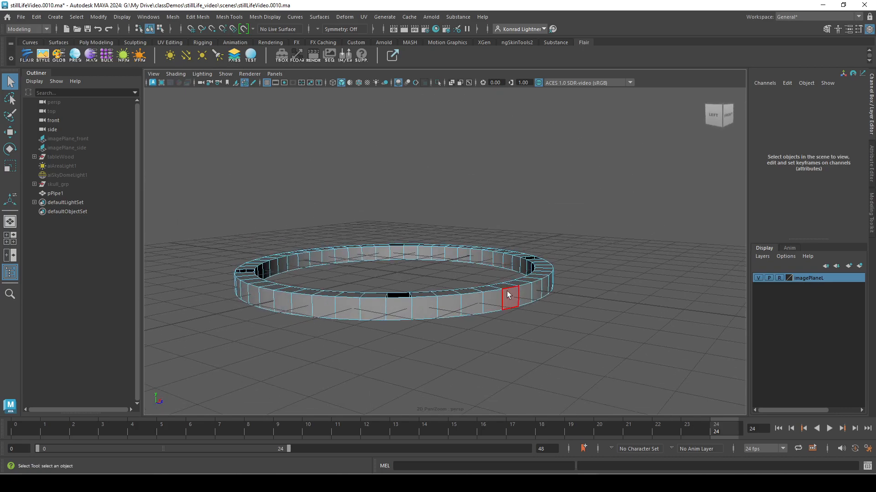
{"action": "mouse_move", "coordinate": [471, 138]}
{"action": "left_mouse_down", "text": "alt"}
{"action": "mouse_move", "coordinate": [474, 123]}
{"action": "mouse_move", "coordinate": [474, 146]}
{"action": "left_mouse_up", "text": "alt"}
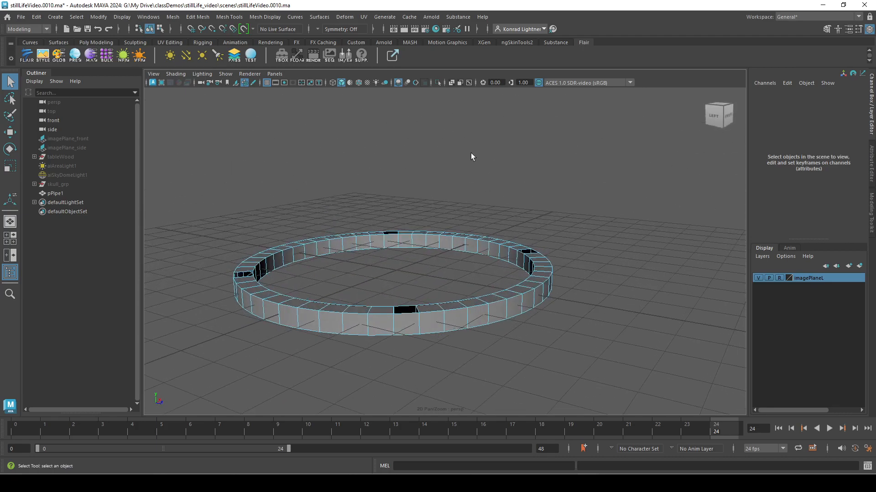
{"action": "right_click_drag", "start_coordinate": [489, 244], "coordinate": [529, 215]}
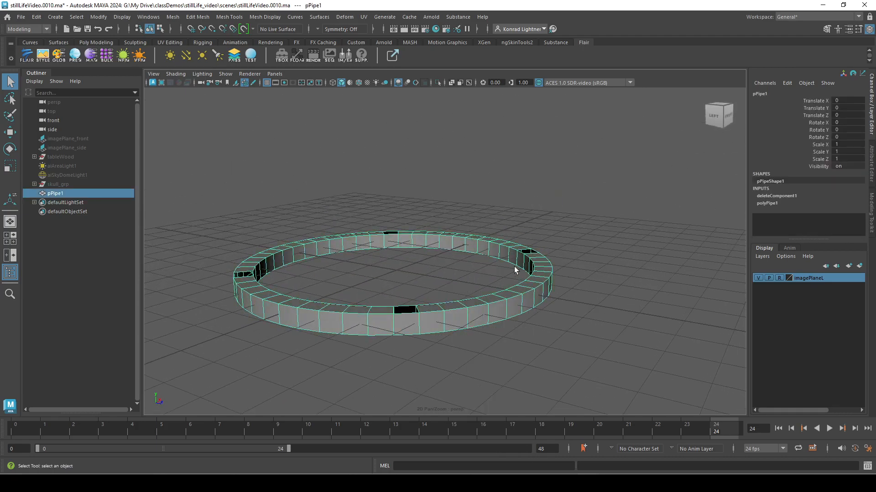
Step: Thicken the pipe ring vertically by scaling it in Y to about 1.262
{"action": "key", "text": "e"}
{"action": "key", "text": "r"}
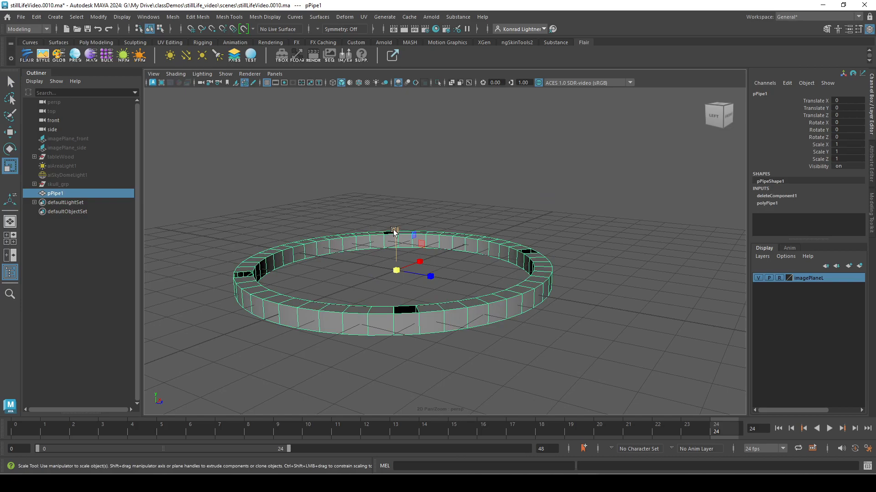
{"action": "left_click_drag", "start_coordinate": [395, 231], "coordinate": [396, 224]}
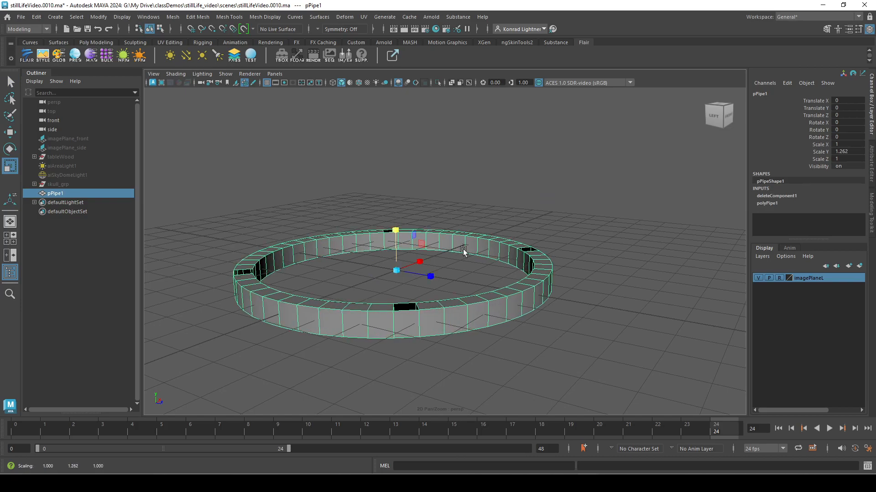
{"action": "scroll", "coordinate": [391, 263], "scroll_direction": "down", "scroll_amount": 2}
{"action": "left_click_drag", "start_coordinate": [390, 263], "coordinate": [459, 293], "text": "alt"}
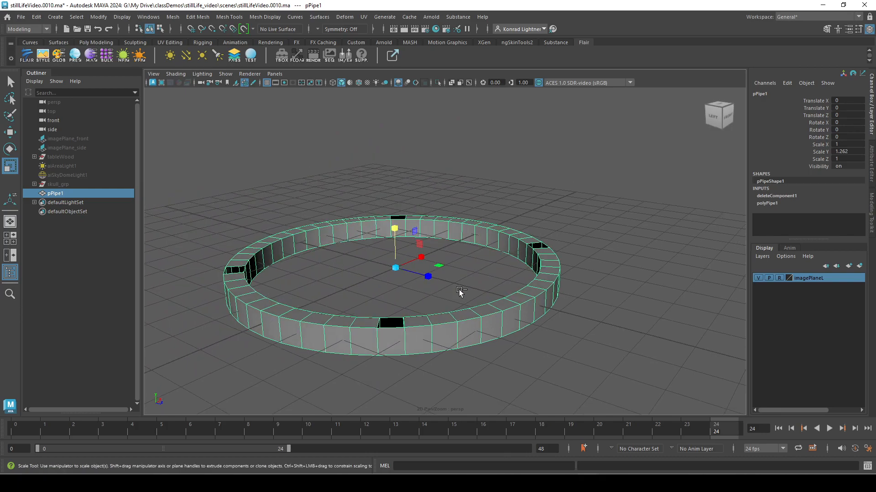
Step: Duplicate the ring and raise the copy above the original to a Translate Y of about 1.934
{"action": "key", "text": "ctrl+d"}
{"action": "key", "text": "w"}
{"action": "left_click_drag", "start_coordinate": [388, 225], "coordinate": [388, 155]}
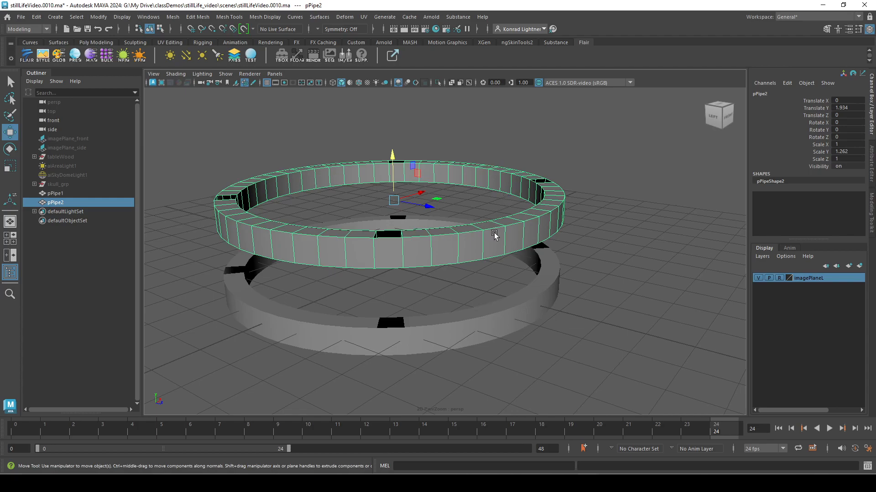
Step: Flip the duplicated ring upside down by setting its Scale Y to -1
{"action": "double_click", "coordinate": [855, 151]}
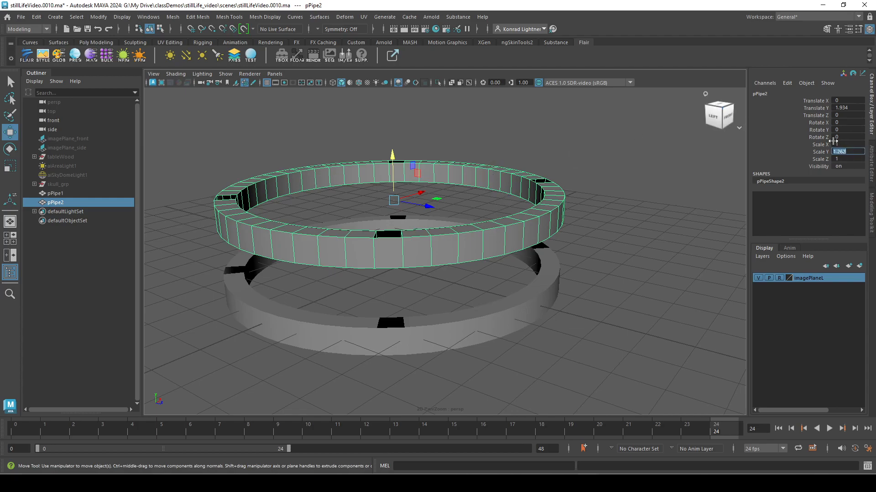
{"action": "type", "text": "1"}
{"action": "key", "text": "Return"}
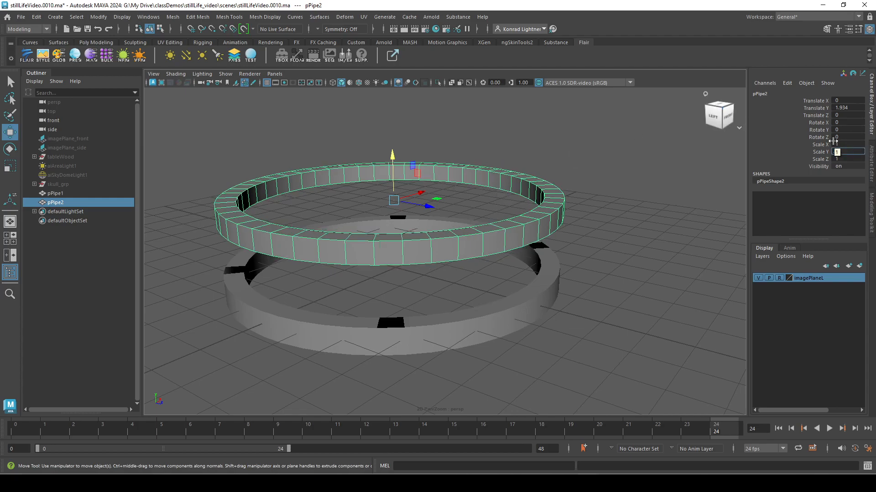
{"action": "left_click", "coordinate": [498, 286]}
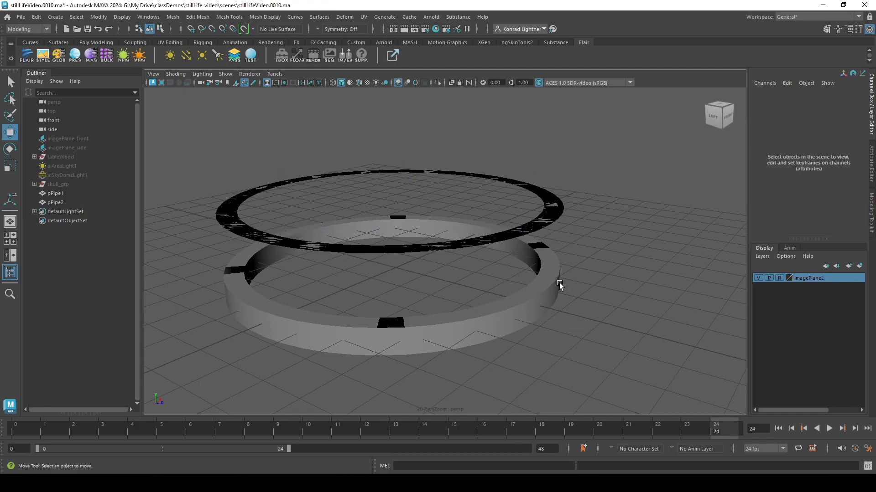
{"action": "key", "text": "ctrl+z"}
{"action": "key", "text": "ctrl+z"}
Step: Raise the flipped ring to a Translate Y of about 9.797 and compare both rings with the reference illustration
{"action": "left_click_drag", "start_coordinate": [559, 218], "coordinate": [569, 289], "text": "alt"}
{"action": "scroll", "coordinate": [414, 225], "scroll_direction": "down", "scroll_amount": 3}
{"action": "left_click_drag", "start_coordinate": [414, 224], "coordinate": [499, 248], "text": "alt"}
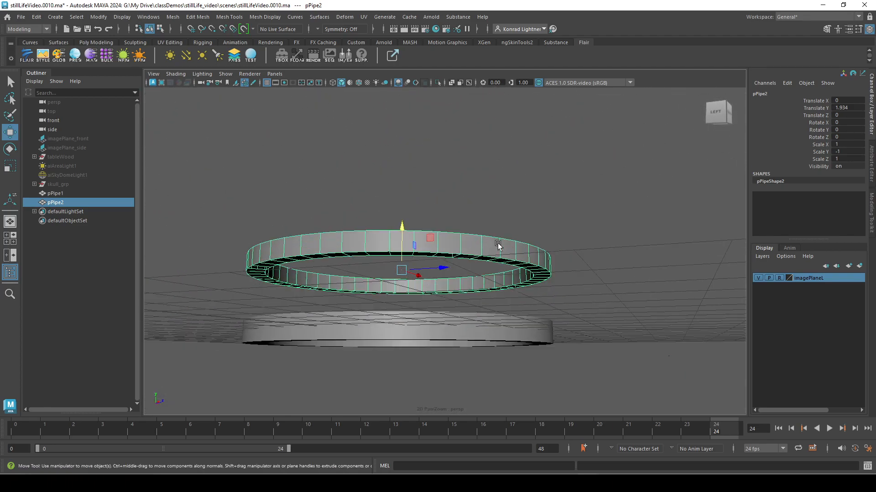
{"action": "left_click_drag", "start_coordinate": [402, 227], "coordinate": [401, 105]}
{"action": "scroll", "coordinate": [346, 195], "scroll_direction": "down", "scroll_amount": 5}
{"action": "left_click_drag", "start_coordinate": [457, 195], "coordinate": [466, 174], "text": "alt"}
{"action": "left_click", "coordinate": [484, 351], "text": "shift"}
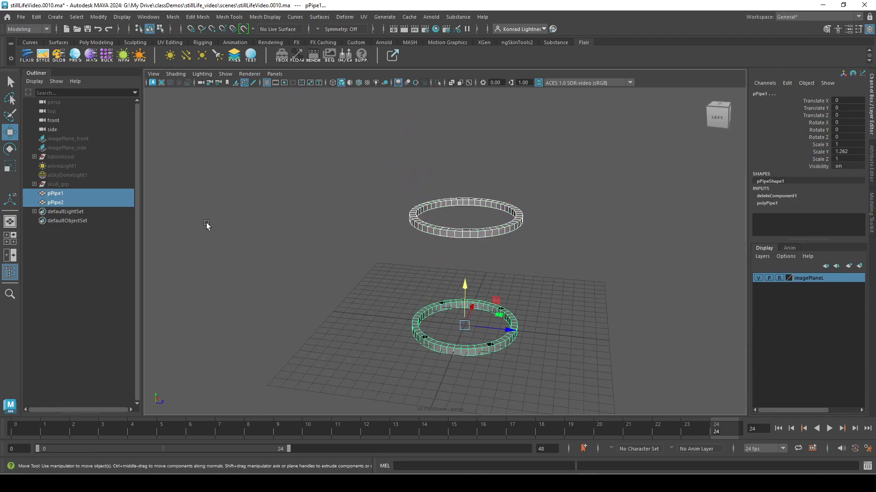
{"action": "left_click_drag", "start_coordinate": [0, 36], "coordinate": [294, 31]}
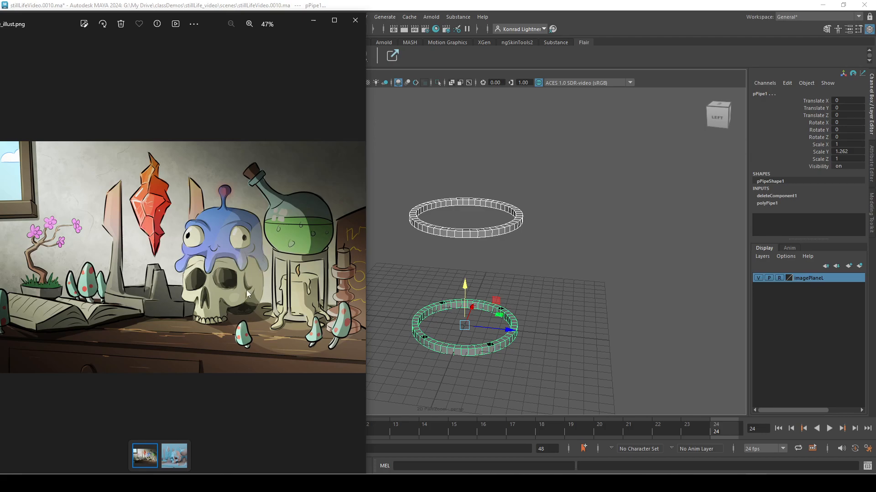
{"action": "left_click_drag", "start_coordinate": [291, 18], "coordinate": [0, 39]}
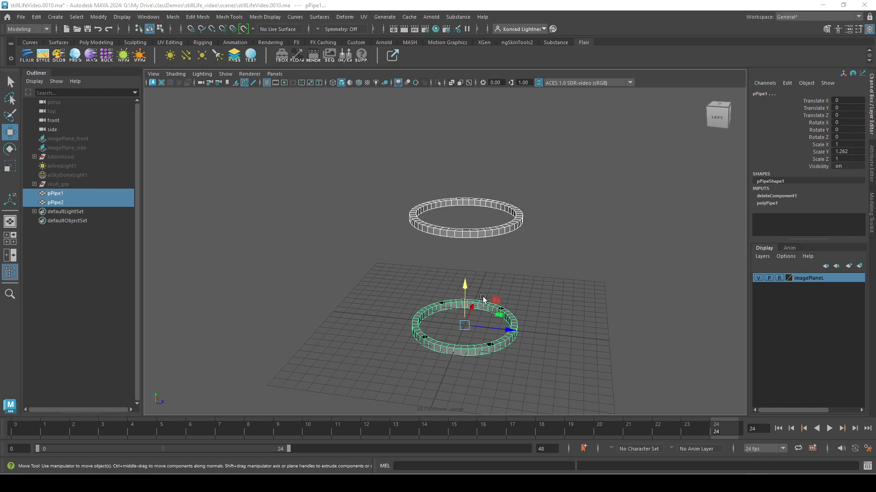
Step: Unhide skull_grp to use it as a size reference for the rings
{"action": "left_click", "coordinate": [87, 185]}
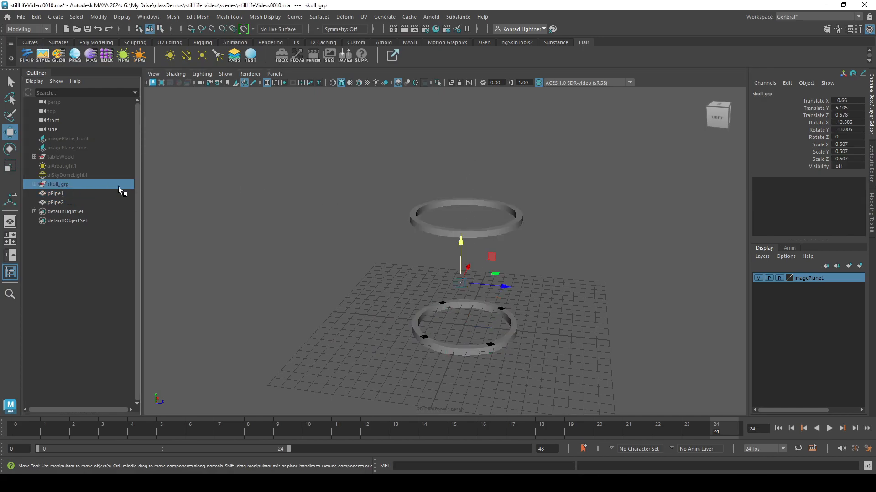
{"action": "key", "text": "shift+h"}
{"action": "left_click_drag", "start_coordinate": [552, 353], "coordinate": [527, 360], "text": "alt"}
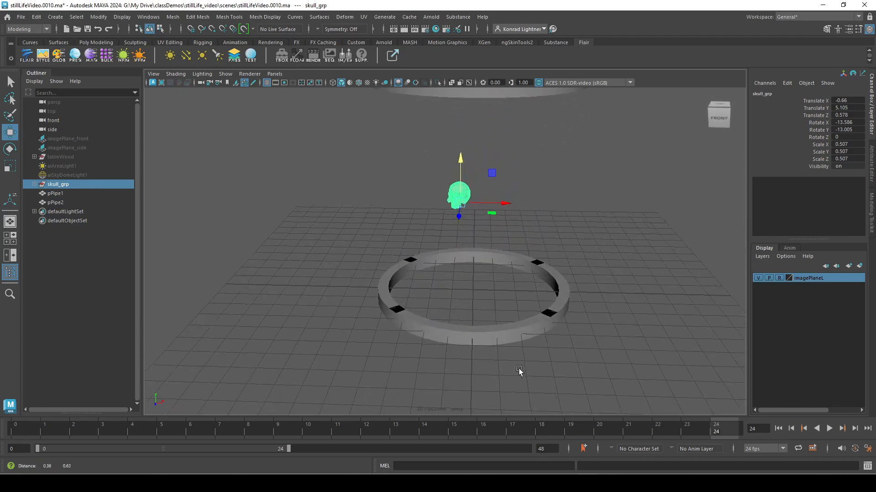
{"action": "scroll", "coordinate": [527, 360], "scroll_direction": "up", "scroll_amount": 2}
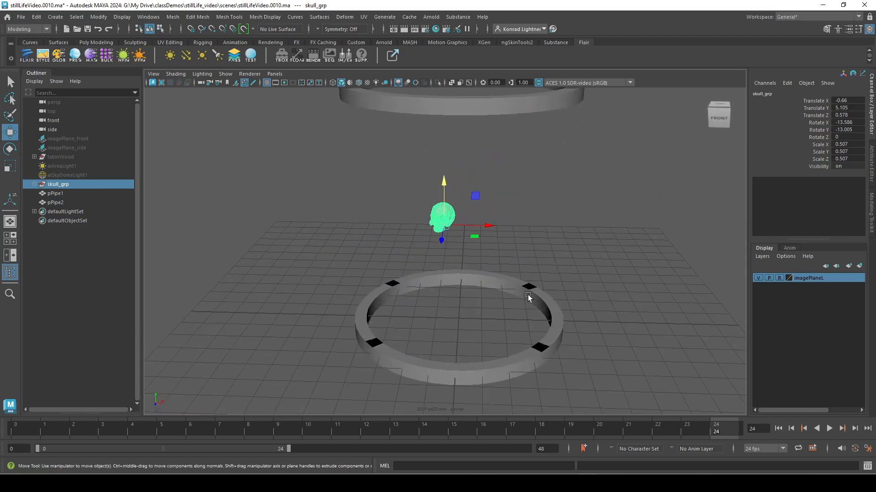
Step: Select both pipe rings and group them
{"action": "left_click", "coordinate": [557, 306]}
{"action": "left_click", "coordinate": [566, 106], "text": "shift"}
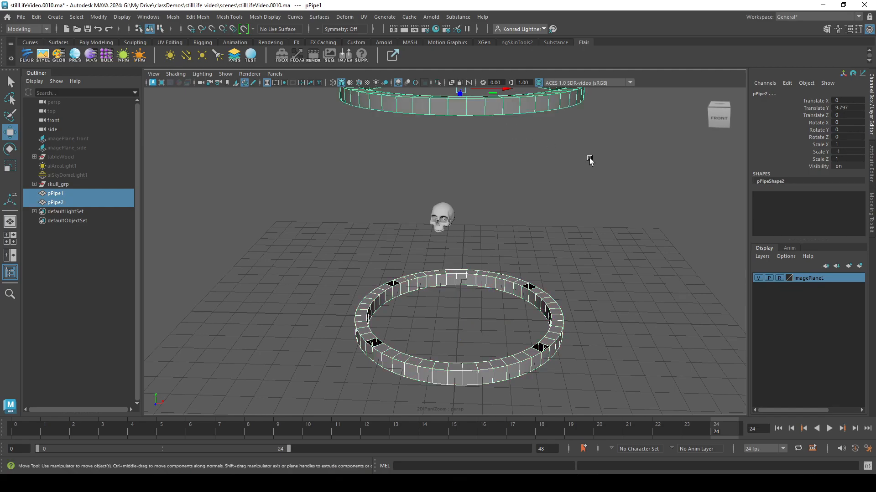
{"action": "middle_click_drag", "start_coordinate": [492, 164], "coordinate": [453, 221], "text": "alt"}
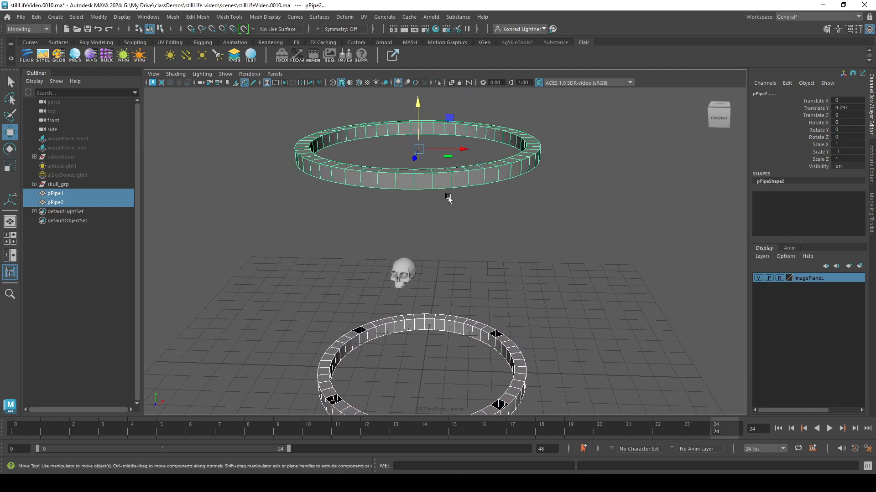
{"action": "key", "text": "ctrl+g"}
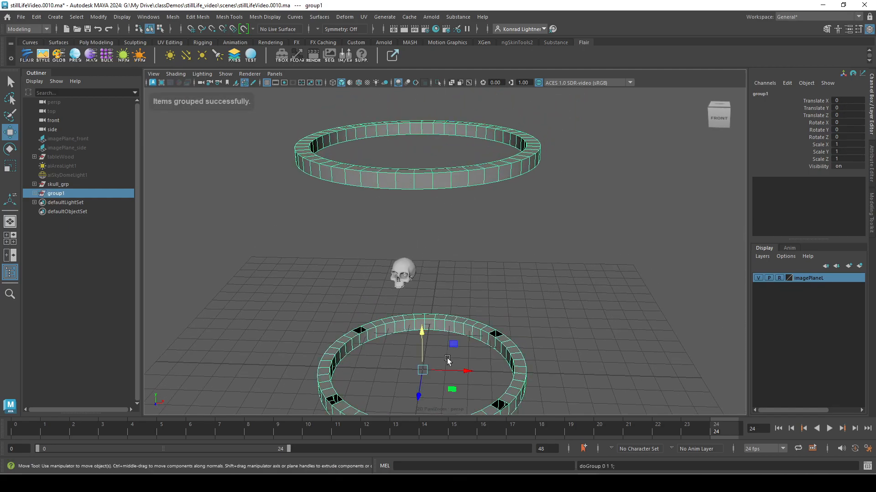
Step: Try scaling the ring group to about 0.133 and placing it beside the skull at Translate X 0.27, Y 4.332
{"action": "key", "text": "r"}
{"action": "left_click_drag", "start_coordinate": [420, 366], "coordinate": [192, 363]}
{"action": "key", "text": "q"}
{"action": "key", "text": "e"}
{"action": "key", "text": "w"}
{"action": "left_click_drag", "start_coordinate": [422, 336], "coordinate": [421, 228]}
{"action": "scroll", "coordinate": [436, 308], "scroll_direction": "up", "scroll_amount": 3}
{"action": "left_click_drag", "start_coordinate": [435, 308], "coordinate": [418, 199], "text": "alt"}
{"action": "left_click_drag", "start_coordinate": [402, 244], "coordinate": [427, 281]}
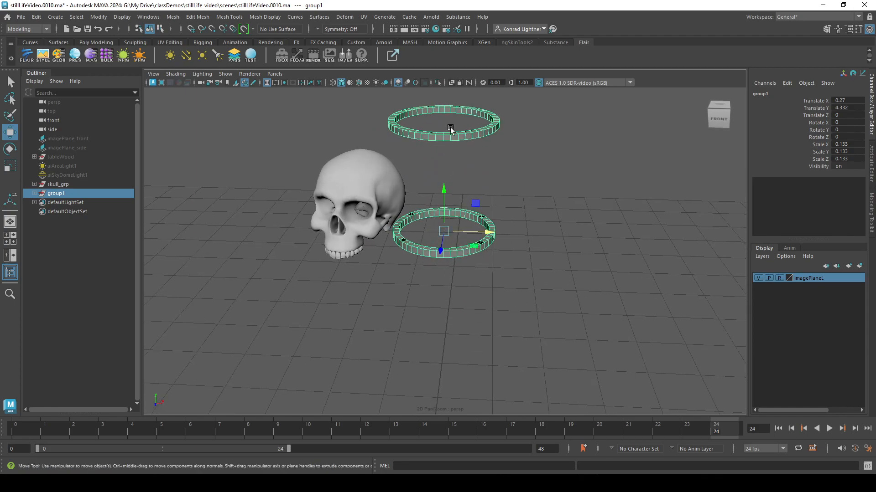
Step: Try lowering the upper ring, and undo that together with the group's scaling and placement
{"action": "left_click", "coordinate": [455, 138]}
{"action": "left_click_drag", "start_coordinate": [443, 105], "coordinate": [445, 127]}
{"action": "key", "text": "ctrl+z"}
{"action": "key", "text": "ctrl+z"}
{"action": "key", "text": "ctrl+z"}
{"action": "key", "text": "ctrl+z"}
{"action": "key", "text": "ctrl+z"}
{"action": "key", "text": "ctrl+z"}
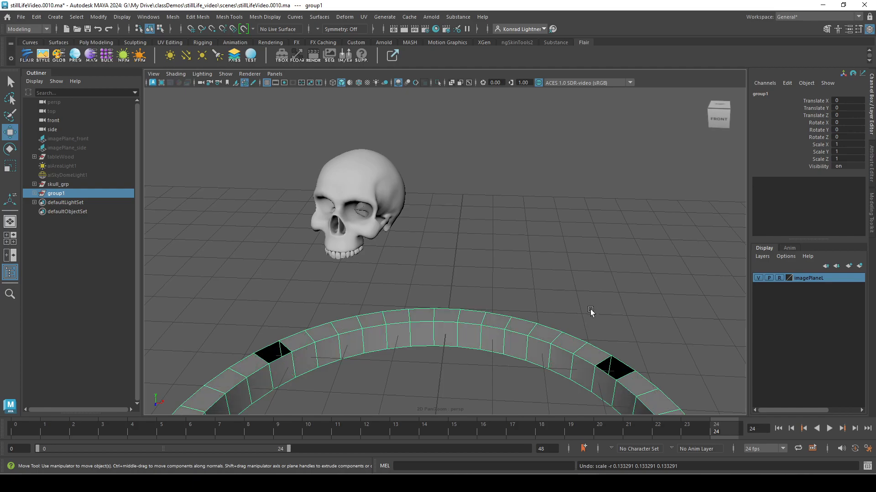
{"action": "key", "text": "f"}
{"action": "key", "text": "shift+z"}
{"action": "key", "text": "shift+z"}
{"action": "key", "text": "shift+z"}
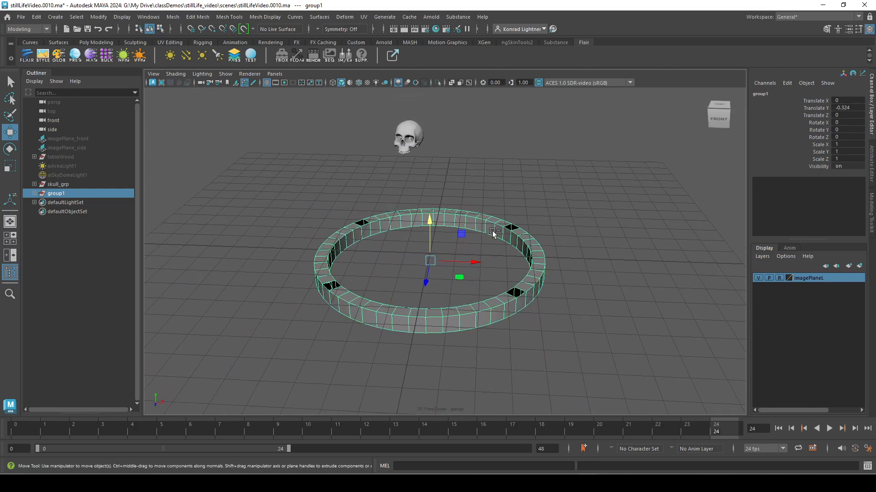
Step: Expand group1 to check that it holds both rings, and scale the whole group uniformly to about 0.093
{"action": "right_click_drag", "start_coordinate": [589, 232], "coordinate": [385, 250], "text": "alt"}
{"action": "left_click", "coordinate": [33, 193]}
{"action": "left_click", "coordinate": [559, 340]}
{"action": "left_click", "coordinate": [550, 314]}
{"action": "left_click_drag", "start_coordinate": [542, 91], "coordinate": [566, 167], "text": "shift"}
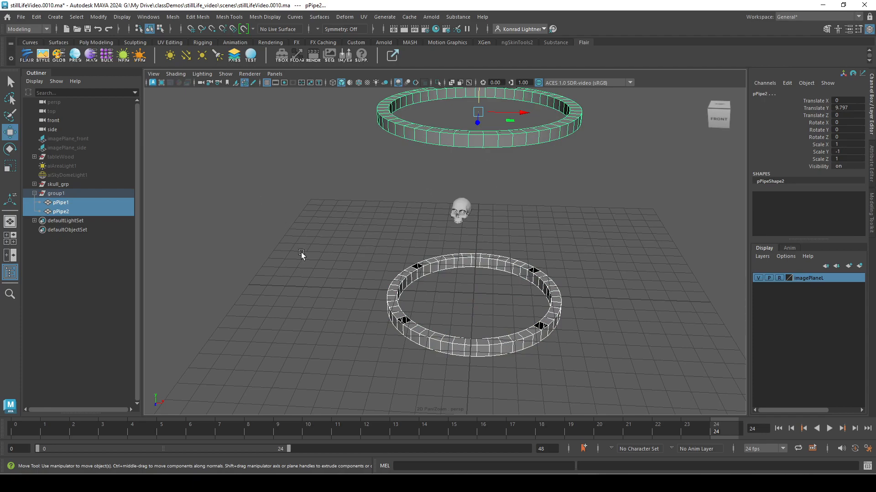
{"action": "left_click", "coordinate": [77, 194]}
{"action": "key", "text": "r"}
{"action": "left_click_drag", "start_coordinate": [475, 299], "coordinate": [272, 319]}
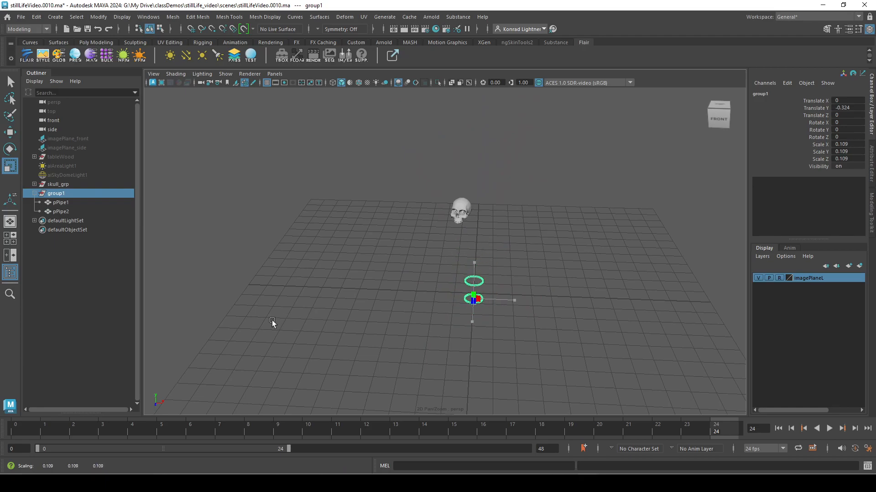
Step: Raise the ring group to a Translate Y of about 4.419 so it sits level with the skull
{"action": "key", "text": "w"}
{"action": "left_click_drag", "start_coordinate": [471, 261], "coordinate": [478, 170]}
{"action": "right_click_drag", "start_coordinate": [380, 219], "coordinate": [513, 227], "text": "alt"}
{"action": "left_click_drag", "start_coordinate": [513, 227], "coordinate": [245, 264], "text": "alt"}
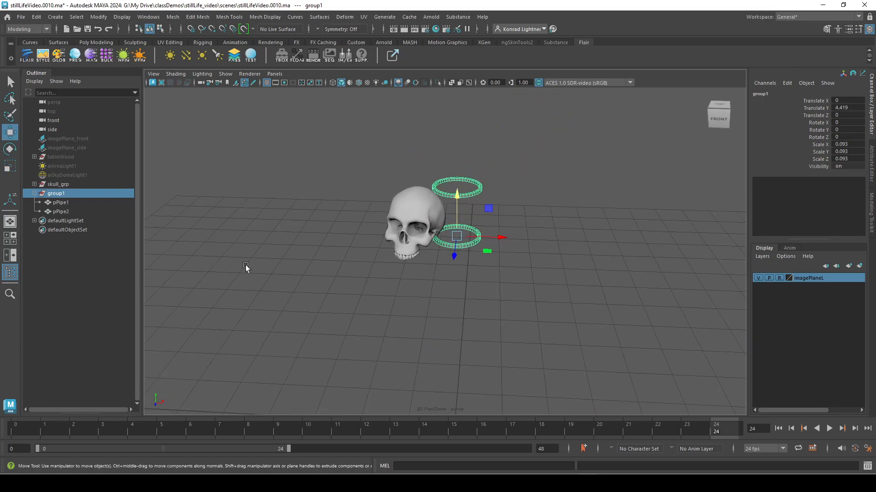
Step: Unhide the tableWood group and get a close view of the rings on the tabletop
{"action": "left_click", "coordinate": [62, 157]}
{"action": "key", "text": "shift+h"}
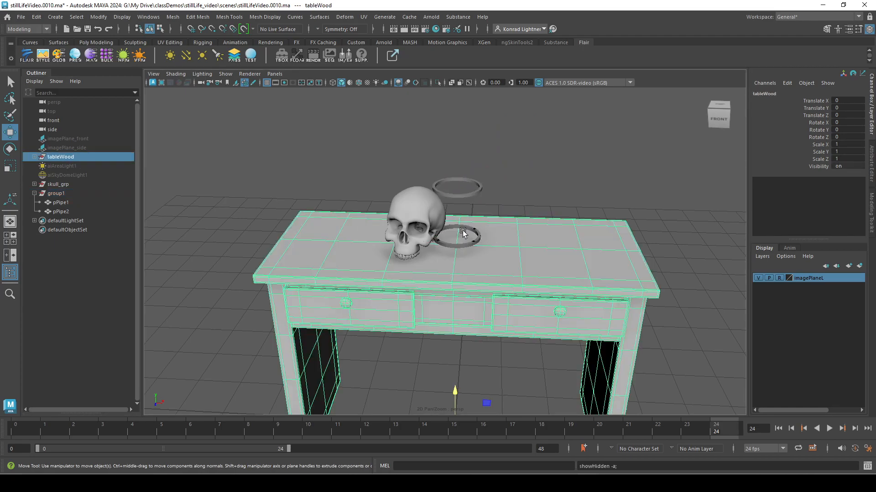
{"action": "right_click_drag", "start_coordinate": [463, 233], "coordinate": [508, 219], "text": "alt"}
Step: Move group1 clear of the skull and above the tabletop, to about Translate X 0.307 and Y 4.761
{"action": "left_click", "coordinate": [514, 228]}
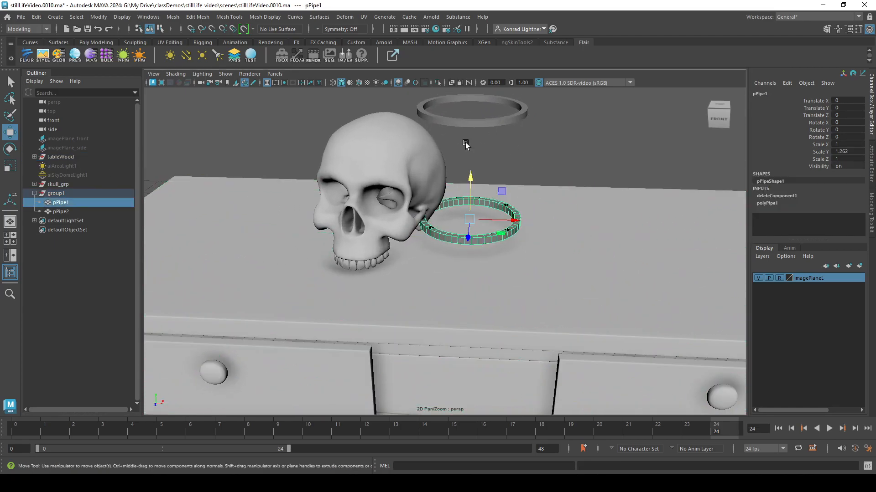
{"action": "left_click", "coordinate": [56, 193], "text": "ctrl"}
{"action": "left_click_drag", "start_coordinate": [160, 196], "coordinate": [365, 182], "text": "alt"}
{"action": "left_click_drag", "start_coordinate": [477, 194], "coordinate": [474, 201]}
{"action": "key", "text": "ctrl+z"}
{"action": "left_click", "coordinate": [67, 193]}
{"action": "scroll", "coordinate": [423, 267], "scroll_direction": "up", "scroll_amount": 4}
{"action": "left_click_drag", "start_coordinate": [423, 268], "coordinate": [505, 151], "text": "alt"}
{"action": "scroll", "coordinate": [445, 234], "scroll_direction": "down", "scroll_amount": 3}
{"action": "scroll", "coordinate": [529, 302], "scroll_direction": "up", "scroll_amount": 5}
{"action": "scroll", "coordinate": [514, 280], "scroll_direction": "up", "scroll_amount": 3}
{"action": "scroll", "coordinate": [565, 236], "scroll_direction": "up", "scroll_amount": 2}
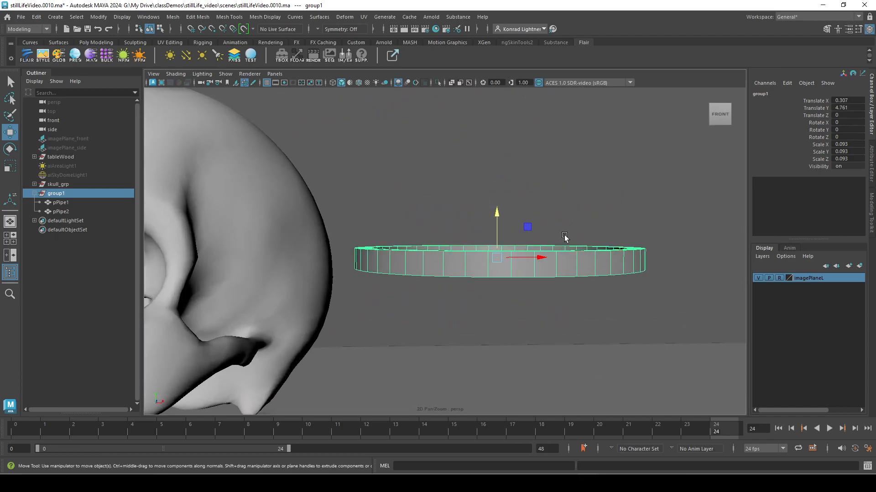
Step: Snap the pivot of group1 down to the bottom edge of the lower ring
{"action": "key", "text": "d"}
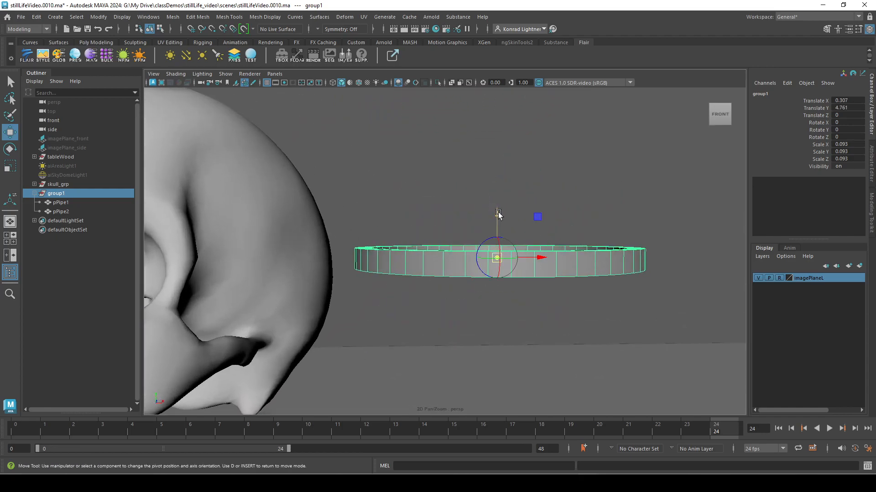
{"action": "left_click", "coordinate": [498, 214]}
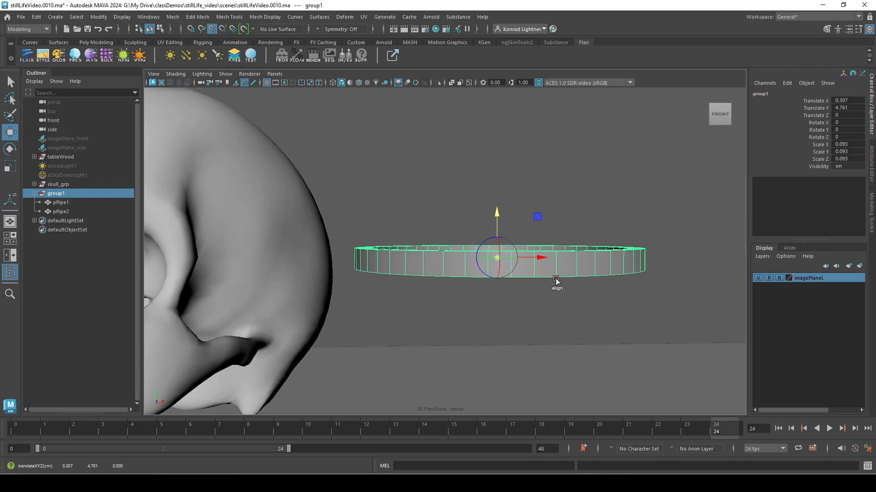
{"action": "key", "text": "d"}
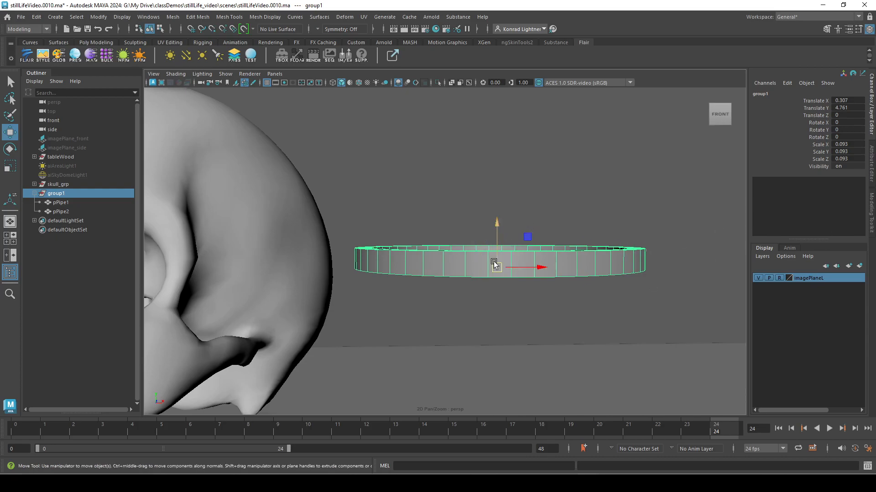
Step: Turn on wireframe on shaded and snap group1 down onto the tabletop at Translate Y 4.3
{"action": "left_click_drag", "start_coordinate": [645, 273], "coordinate": [387, 163], "text": "alt"}
{"action": "left_click", "coordinate": [358, 83]}
{"action": "mouse_move", "coordinate": [436, 201]}
{"action": "left_mouse_down", "text": "alt"}
{"action": "mouse_move", "coordinate": [530, 216]}
{"action": "mouse_move", "coordinate": [507, 213]}
{"action": "left_mouse_up", "text": "alt"}
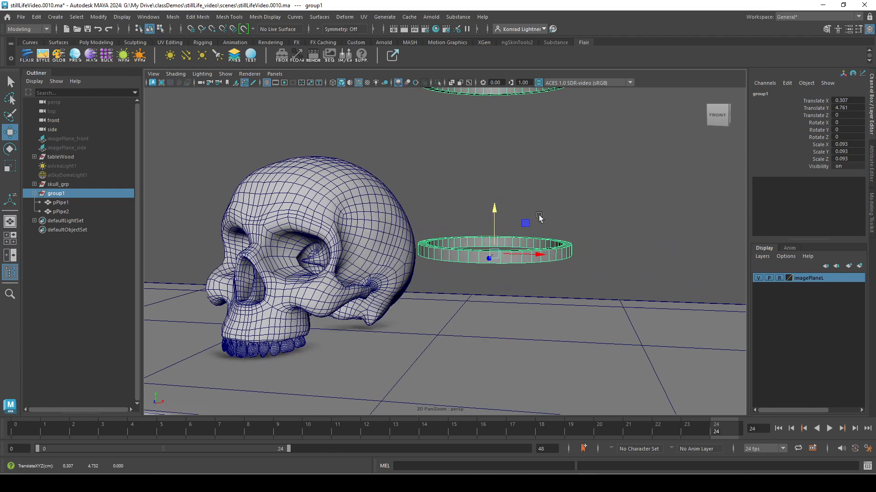
{"action": "key", "text": "v"}
{"action": "middle_click_drag", "start_coordinate": [441, 348], "coordinate": [442, 338]}
{"action": "left_click_drag", "start_coordinate": [442, 337], "coordinate": [490, 345], "text": "alt"}
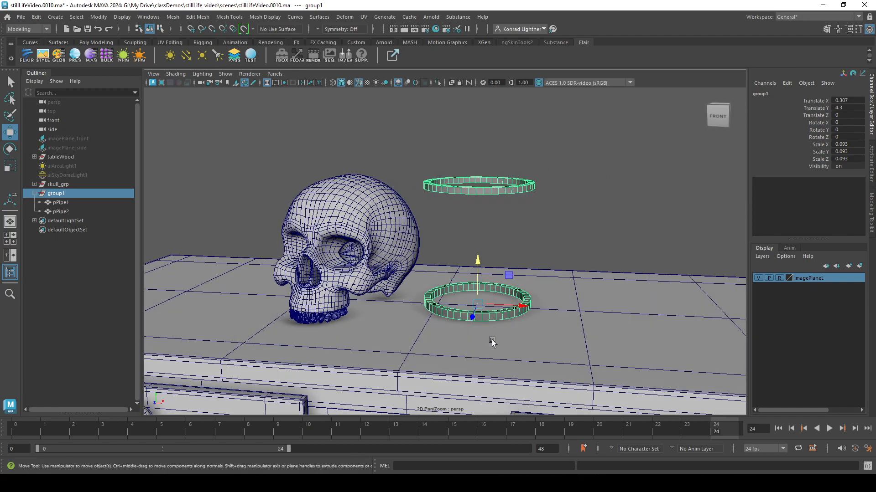
Step: Scale the ring group uniformly to about 0.066 and move it closer to the skull at Translate X 0.147
{"action": "key", "text": "r"}
{"action": "left_click_drag", "start_coordinate": [477, 302], "coordinate": [441, 302]}
{"action": "key", "text": "w"}
{"action": "left_click_drag", "start_coordinate": [517, 307], "coordinate": [454, 304]}
{"action": "key", "text": "r"}
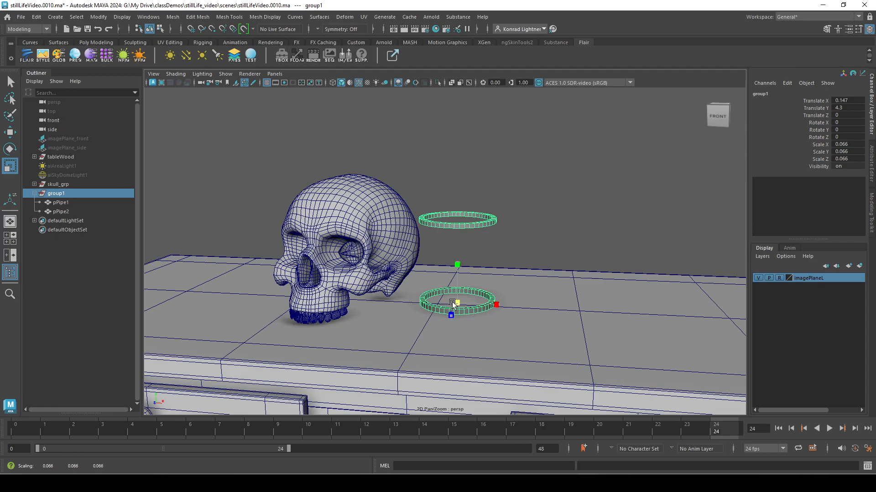
Step: Thicken the upper ring to a Scale Y of about -2.164, place it at Translate Y 9.674, and bring up the reference illustration
{"action": "left_click", "coordinate": [479, 225]}
{"action": "key", "text": "w"}
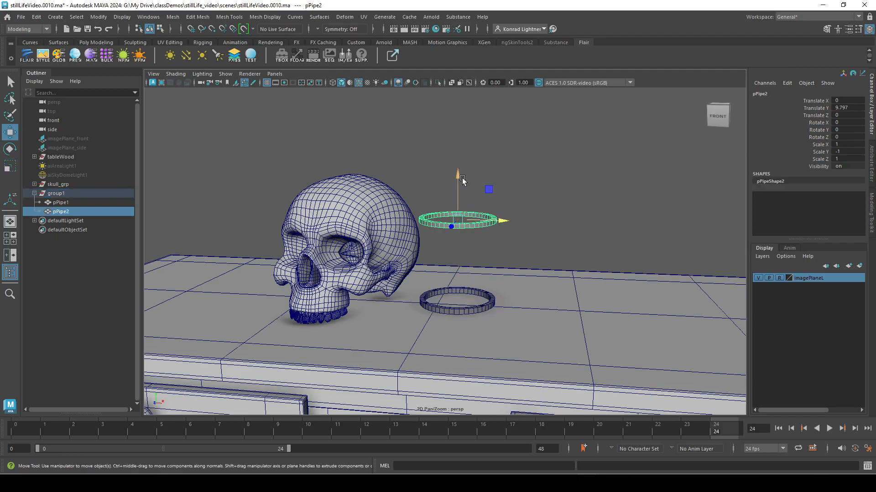
{"action": "left_click_drag", "start_coordinate": [460, 180], "coordinate": [460, 159]}
{"action": "left_click_drag", "start_coordinate": [451, 227], "coordinate": [571, 218], "text": "alt"}
{"action": "key", "text": "r"}
{"action": "left_click_drag", "start_coordinate": [543, 175], "coordinate": [541, 119]}
{"action": "key", "text": "w"}
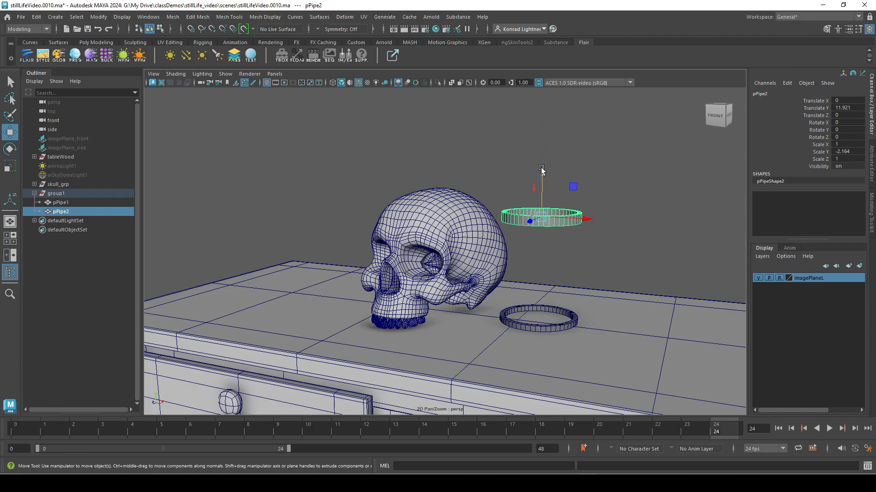
{"action": "left_click_drag", "start_coordinate": [540, 171], "coordinate": [541, 190]}
{"action": "key", "text": "alt+Tab"}
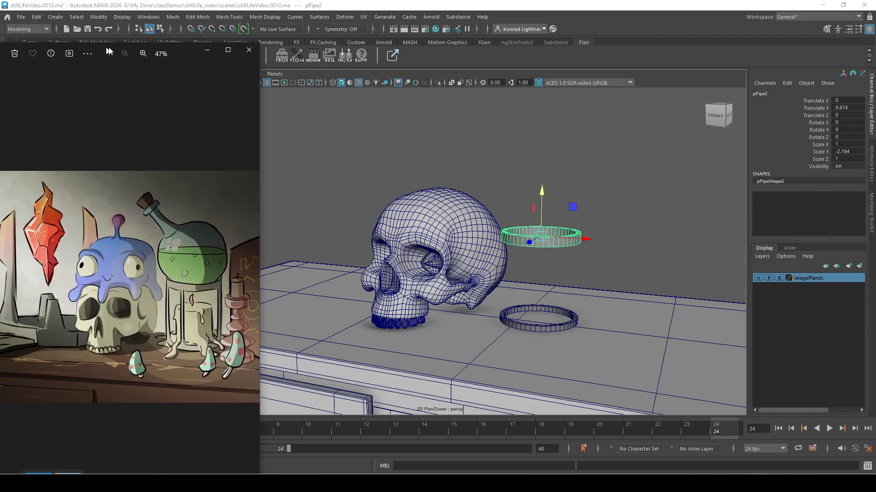
Step: Try thickening the lower ring to a Scale Y of about 1.733 and undo the scaling
{"action": "left_click", "coordinate": [563, 331]}
{"action": "key", "text": "e"}
{"action": "key", "text": "r"}
{"action": "left_click_drag", "start_coordinate": [538, 278], "coordinate": [539, 263]}
{"action": "key", "text": "w"}
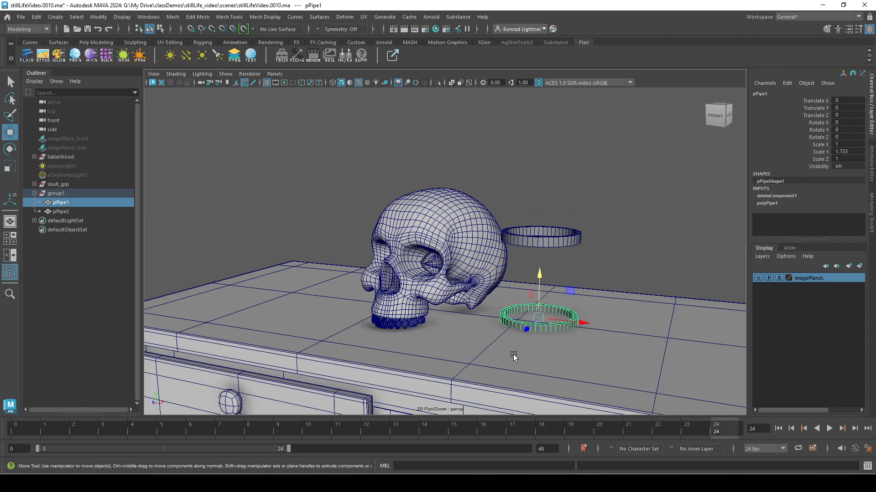
{"action": "middle_click_drag", "start_coordinate": [516, 355], "coordinate": [490, 280], "text": "alt"}
{"action": "right_click_drag", "start_coordinate": [390, 246], "coordinate": [609, 265], "text": "alt"}
{"action": "middle_click_drag", "start_coordinate": [610, 266], "coordinate": [490, 314], "text": "alt"}
{"action": "key", "text": "ctrl+z"}
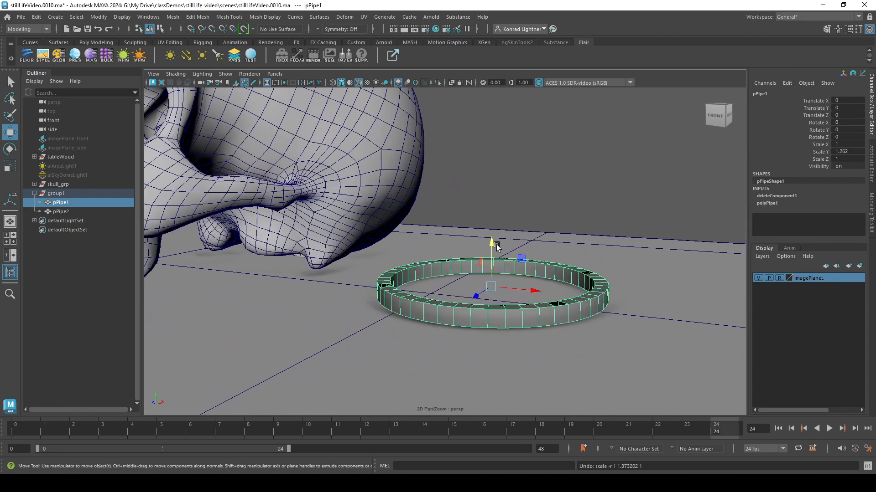
Step: Switch the lower ring to vertex editing and show the rings on the tabletop in the orthographic side view
{"action": "left_click_drag", "start_coordinate": [504, 321], "coordinate": [517, 316], "text": "alt"}
{"action": "right_click_drag", "start_coordinate": [538, 307], "coordinate": [498, 214]}
{"action": "mouse_move", "coordinate": [400, 328]}
{"action": "left_mouse_down", "text": "alt"}
{"action": "mouse_move", "coordinate": [409, 309]}
{"action": "mouse_move", "coordinate": [405, 321]}
{"action": "left_mouse_up", "text": "alt"}
{"action": "right_click_drag", "start_coordinate": [405, 321], "coordinate": [420, 210]}
{"action": "left_click", "coordinate": [275, 74]}
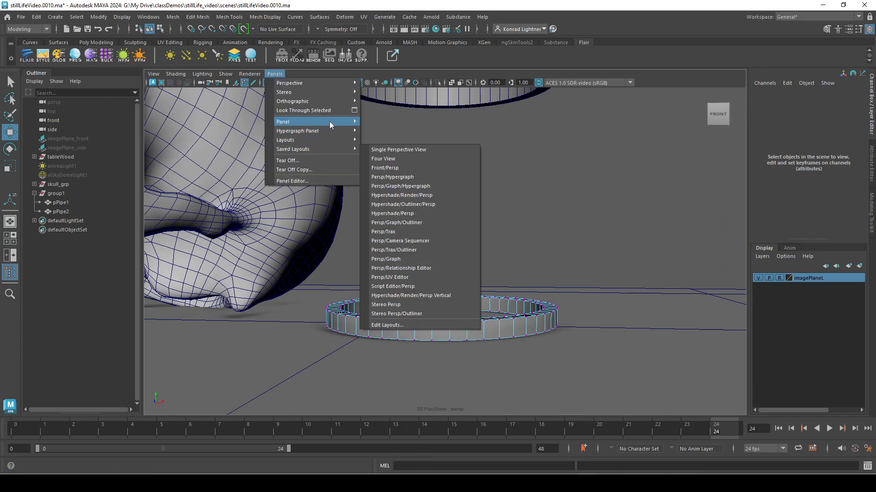
{"action": "mouse_move", "coordinate": [323, 101]}
{"action": "left_click", "coordinate": [397, 113]}
{"action": "scroll", "coordinate": [456, 254], "scroll_direction": "down", "scroll_amount": 5}
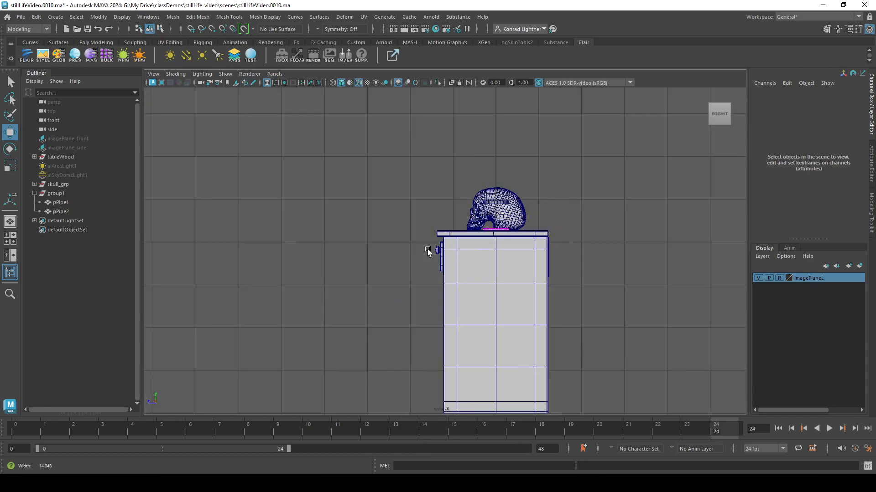
{"action": "scroll", "coordinate": [409, 241], "scroll_direction": "up", "scroll_amount": 4}
{"action": "scroll", "coordinate": [524, 261], "scroll_direction": "down", "scroll_amount": 1}
{"action": "scroll", "coordinate": [524, 261], "scroll_direction": "up", "scroll_amount": 8}
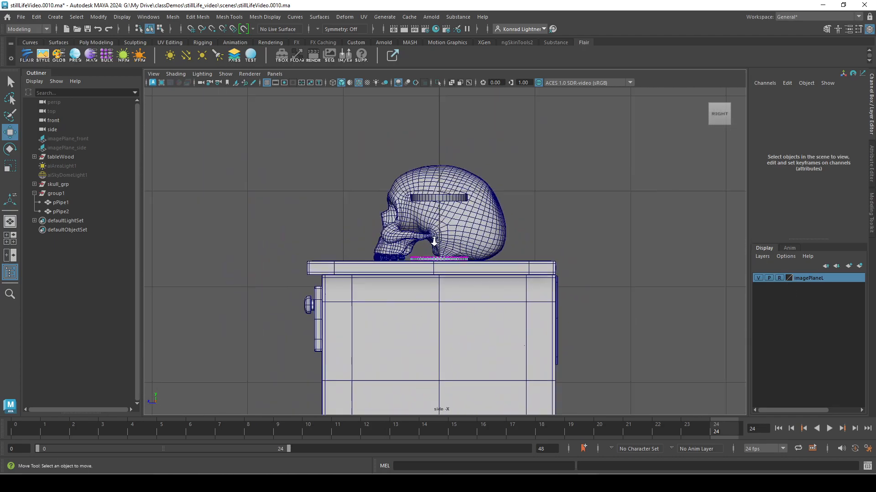
Step: Select only the top vertices of the lower ring and raise them slightly to make the ring taller
{"action": "left_click_drag", "start_coordinate": [330, 222], "coordinate": [553, 267]}
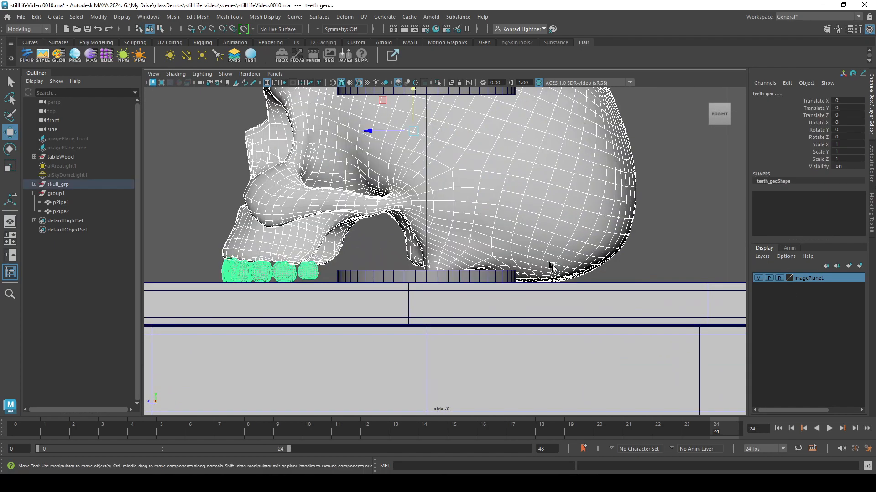
{"action": "key", "text": "ctrl+z"}
{"action": "left_click_drag", "start_coordinate": [336, 266], "coordinate": [539, 283]}
{"action": "left_click_drag", "start_coordinate": [432, 228], "coordinate": [431, 220]}
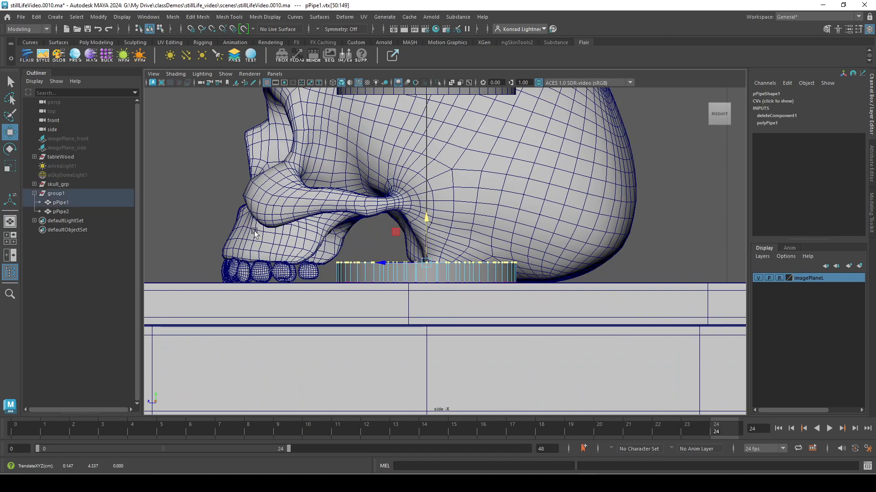
Step: Return to the perspective view and put the lower ring back in object mode
{"action": "left_click", "coordinate": [276, 74]}
{"action": "mouse_move", "coordinate": [289, 83]}
{"action": "left_click", "coordinate": [385, 83]}
{"action": "left_click_drag", "start_coordinate": [487, 238], "coordinate": [489, 173], "text": "alt"}
{"action": "right_click_drag", "start_coordinate": [489, 173], "coordinate": [544, 192]}
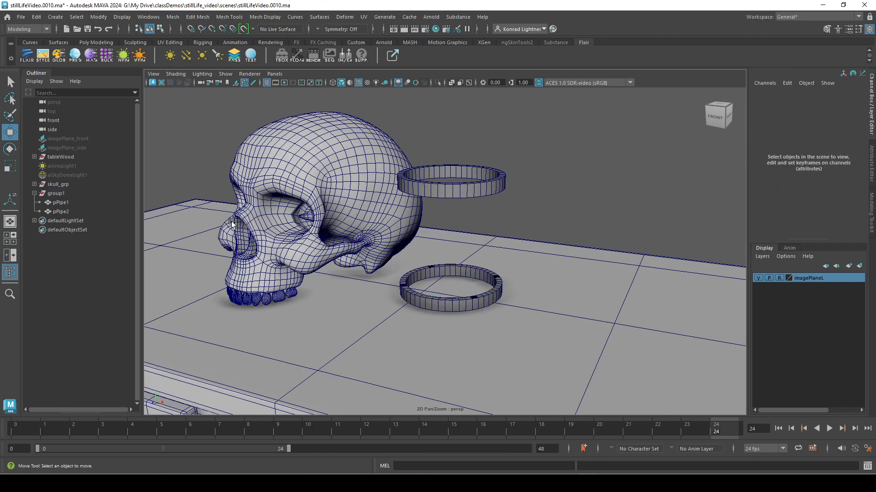
Step: Compare the two rings and their spacing with the bottle stand in the reference illustration
{"action": "key", "text": "alt+Tab"}
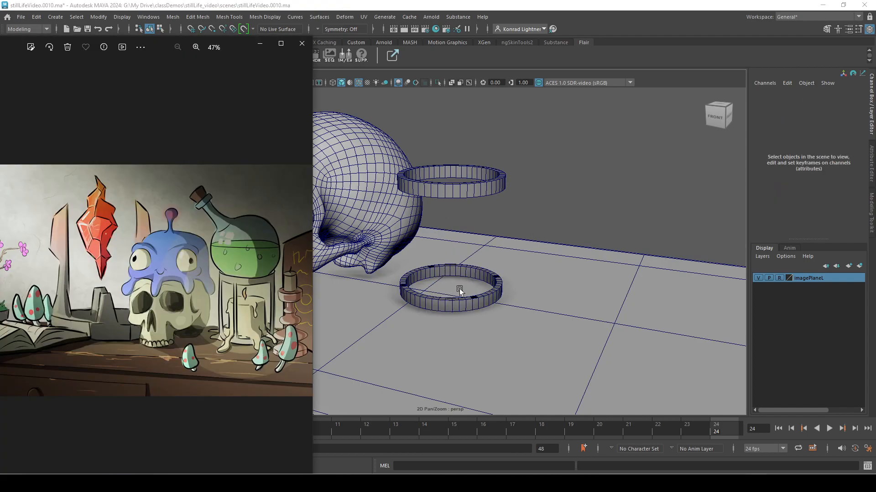
{"action": "key", "text": "alt+Tab"}
{"action": "left_click_drag", "start_coordinate": [446, 279], "coordinate": [493, 274], "text": "alt"}
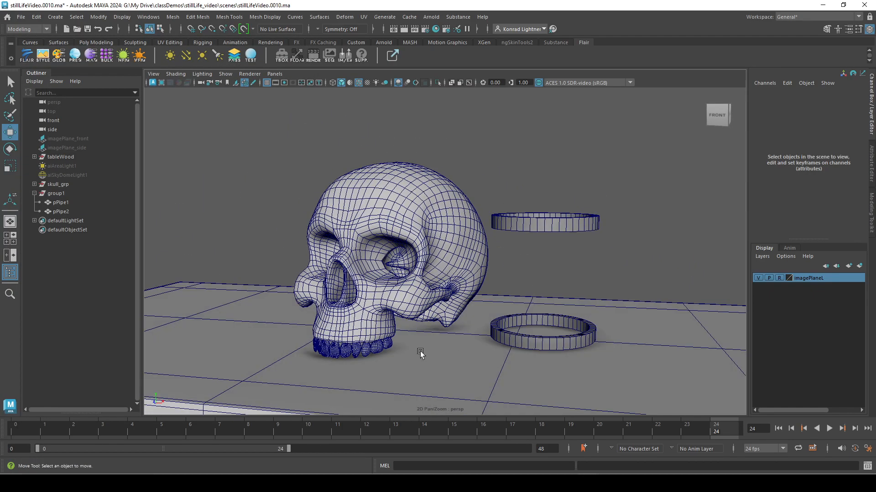
{"action": "key", "text": "alt+Tab"}
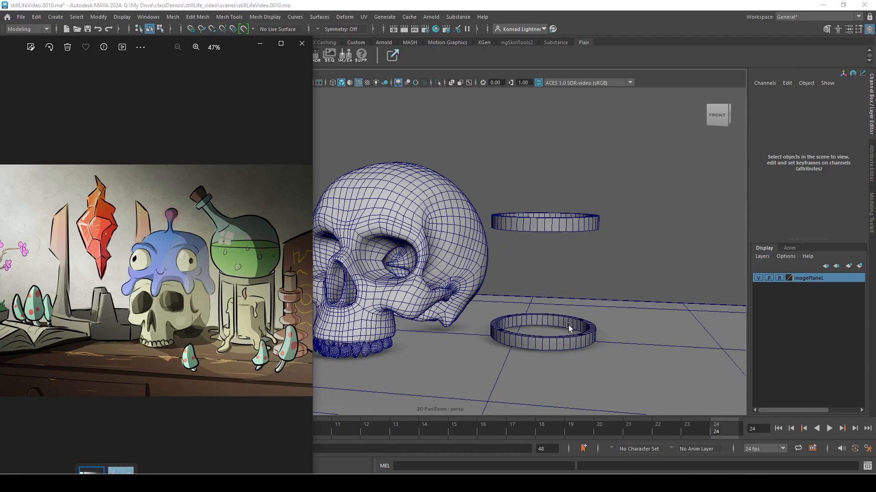
{"action": "left_click_drag", "start_coordinate": [171, 37], "coordinate": [0, 78]}
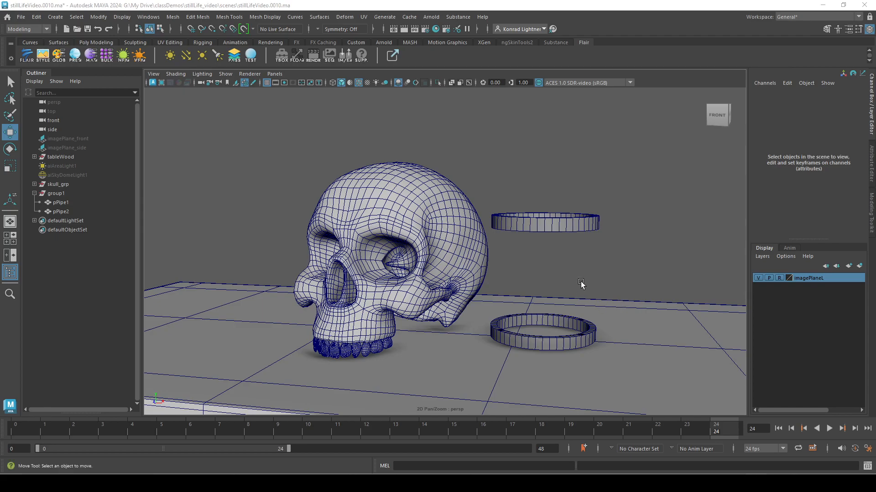
Step: Combine the upper and lower rings into a single mesh and delete its construction history
{"action": "scroll", "coordinate": [525, 287], "scroll_direction": "up", "scroll_amount": 8}
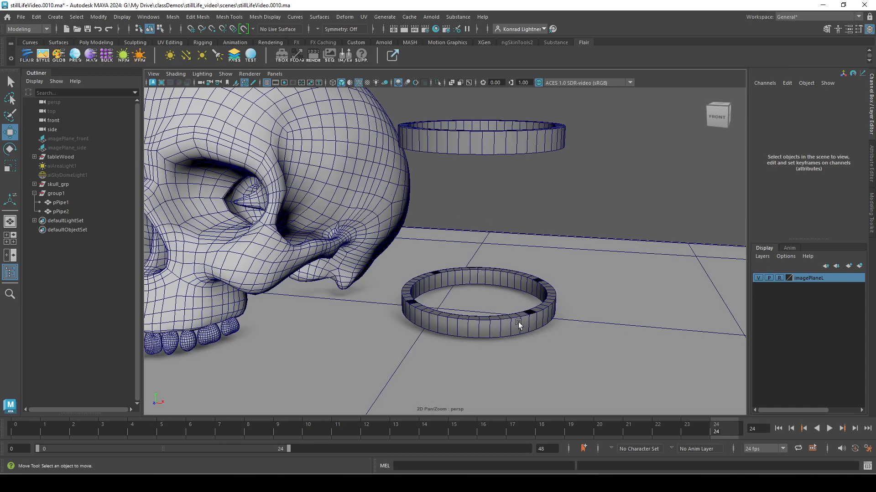
{"action": "left_click", "coordinate": [553, 305]}
{"action": "left_click", "coordinate": [539, 139], "text": "shift"}
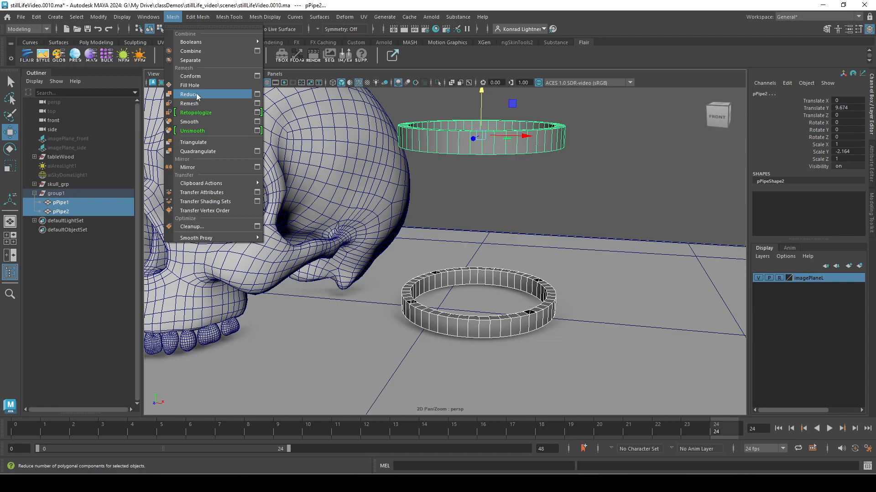
{"action": "left_click", "coordinate": [191, 51]}
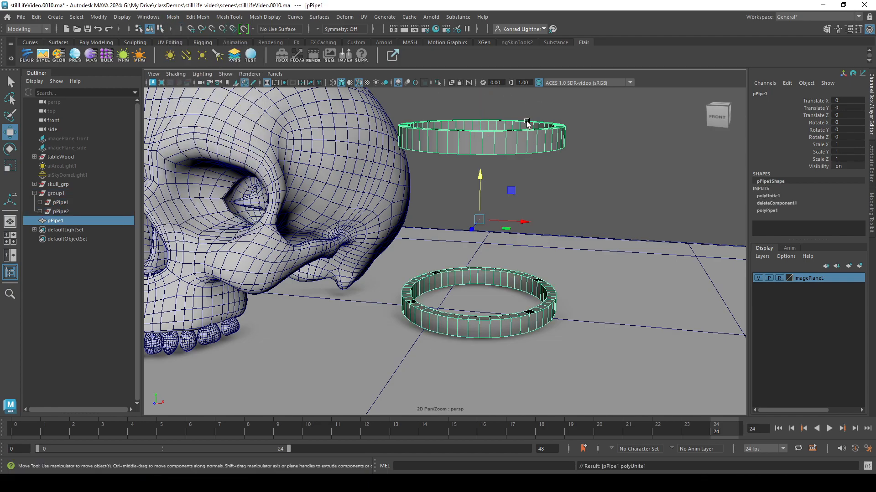
{"action": "left_click", "coordinate": [40, 20]}
{"action": "mouse_move", "coordinate": [108, 134]}
{"action": "left_click", "coordinate": [194, 138]}
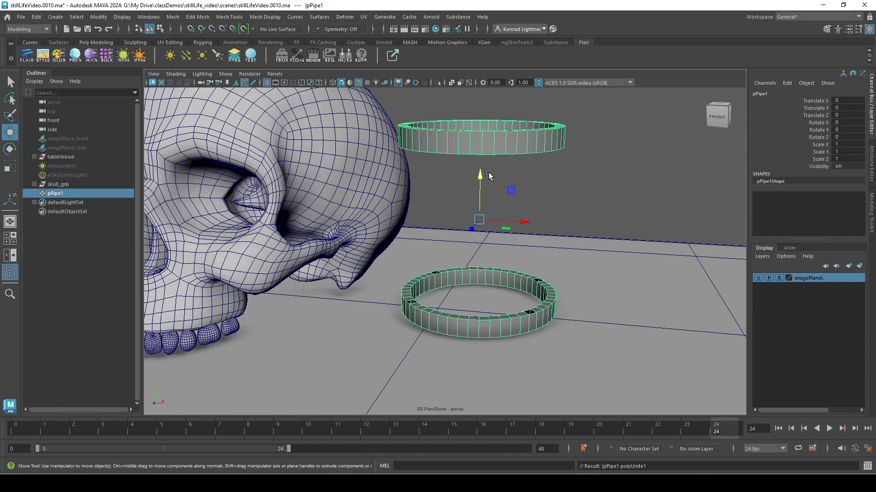
Step: Switch the combined ring mesh to edge selection, focusing on the open gaps under the upper ring
{"action": "left_click", "coordinate": [574, 206]}
{"action": "left_click_drag", "start_coordinate": [554, 203], "coordinate": [533, 171], "text": "alt"}
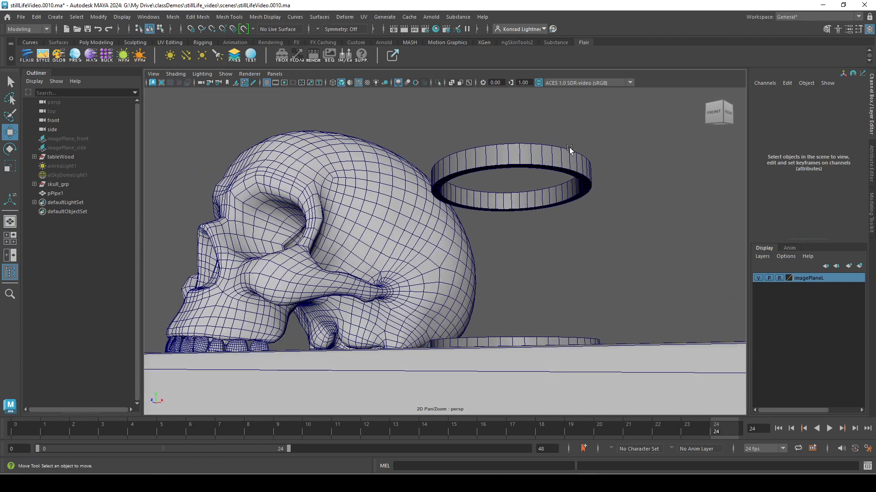
{"action": "left_click", "coordinate": [542, 154]}
{"action": "left_click_drag", "start_coordinate": [474, 169], "coordinate": [506, 175], "text": "alt"}
{"action": "right_click_drag", "start_coordinate": [505, 174], "coordinate": [596, 238], "text": "alt"}
{"action": "mouse_move", "coordinate": [596, 239]}
{"action": "left_mouse_down", "text": "alt"}
{"action": "mouse_move", "coordinate": [565, 281]}
{"action": "mouse_move", "coordinate": [600, 254]}
{"action": "left_mouse_up", "text": "alt"}
{"action": "middle_click_drag", "start_coordinate": [600, 254], "coordinate": [506, 291], "text": "alt"}
{"action": "right_click_drag", "start_coordinate": [492, 212], "coordinate": [490, 189]}
Step: Bridge the facing border edges of one pair of gaps in the upper and lower rings to form the first vertical post
{"action": "left_click", "coordinate": [458, 367]}
{"action": "left_click_drag", "start_coordinate": [572, 413], "coordinate": [543, 336], "text": "alt"}
{"action": "right_click_drag", "start_coordinate": [485, 292], "coordinate": [523, 202], "text": "alt"}
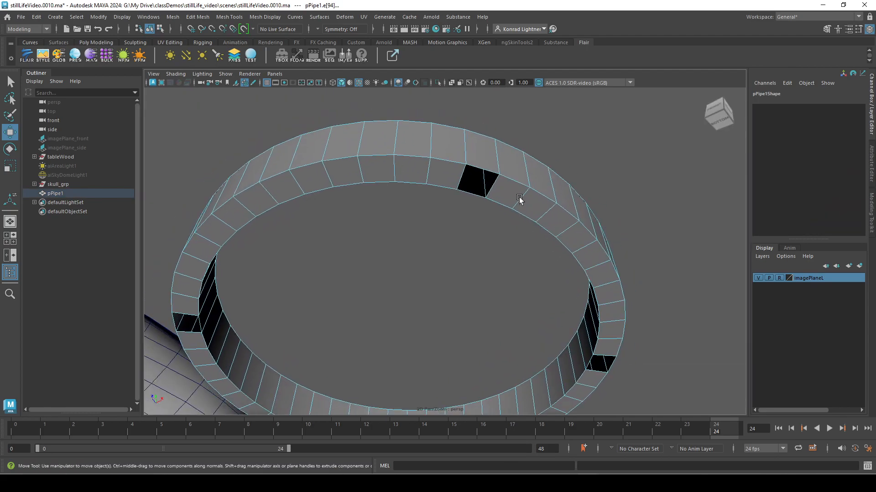
{"action": "left_click", "coordinate": [488, 195], "text": "shift"}
{"action": "left_click_drag", "start_coordinate": [639, 272], "coordinate": [625, 340], "text": "alt"}
{"action": "right_click_drag", "start_coordinate": [625, 340], "coordinate": [443, 317], "text": "alt"}
{"action": "left_click_drag", "start_coordinate": [443, 316], "coordinate": [507, 249], "text": "alt"}
{"action": "right_click", "coordinate": [531, 205], "text": "shift"}
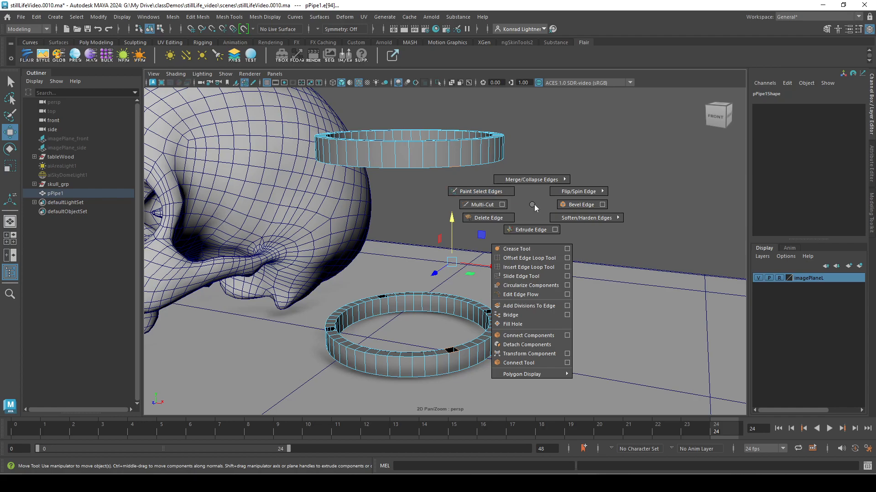
{"action": "left_click", "coordinate": [529, 313]}
{"action": "left_click_drag", "start_coordinate": [535, 293], "coordinate": [456, 297], "text": "alt"}
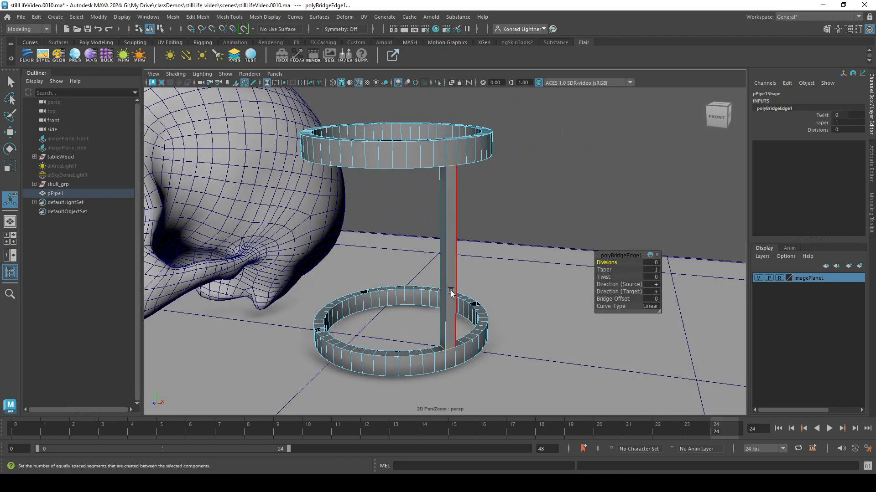
Step: Bridge the border edges of the next pair of ring gaps to form the second vertical post
{"action": "left_click", "coordinate": [518, 199]}
{"action": "left_click_drag", "start_coordinate": [543, 276], "coordinate": [485, 400], "text": "alt"}
{"action": "left_click", "coordinate": [476, 400]}
{"action": "left_click_drag", "start_coordinate": [583, 362], "coordinate": [495, 316], "text": "alt"}
{"action": "left_click_drag", "start_coordinate": [463, 148], "coordinate": [525, 173], "text": "alt"}
{"action": "right_click", "coordinate": [538, 133], "text": "shift"}
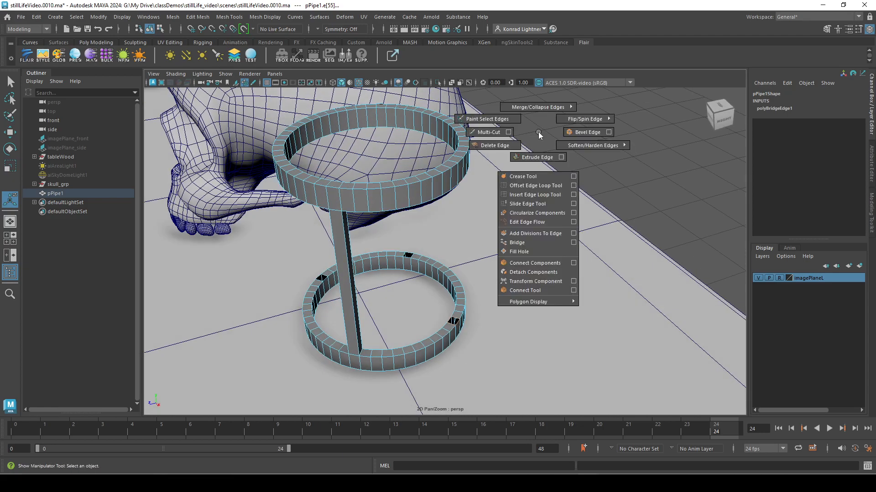
{"action": "left_click", "coordinate": [520, 243]}
Step: Bridge a third pair of facing gaps between the rings to form the third vertical post
{"action": "mouse_move", "coordinate": [386, 349]}
{"action": "left_mouse_down", "text": "alt"}
{"action": "mouse_move", "coordinate": [461, 336]}
{"action": "mouse_move", "coordinate": [411, 289]}
{"action": "mouse_move", "coordinate": [377, 335]}
{"action": "left_mouse_up", "text": "alt"}
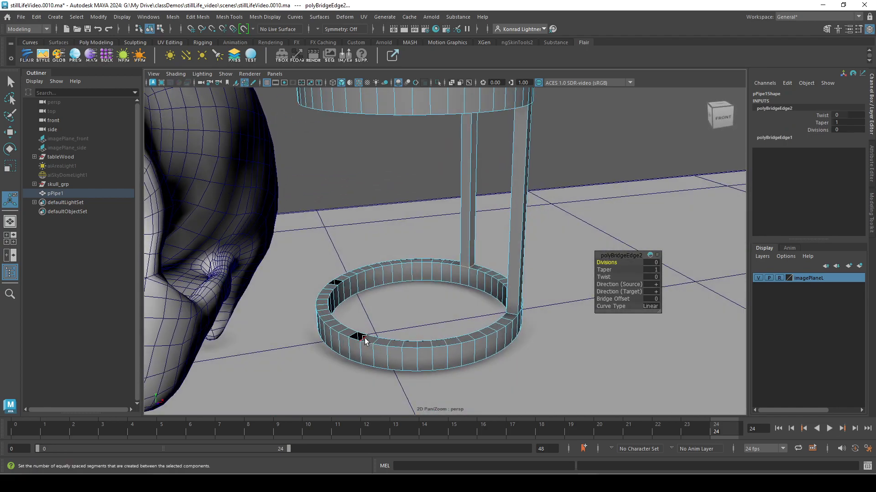
{"action": "left_click", "coordinate": [365, 340]}
{"action": "left_click_drag", "start_coordinate": [345, 164], "coordinate": [344, 181], "text": "alt"}
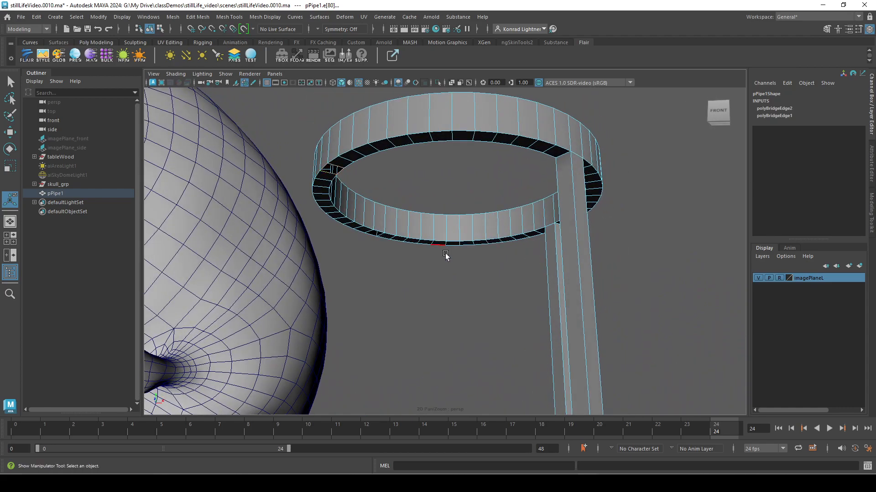
{"action": "right_click_drag", "start_coordinate": [438, 263], "coordinate": [424, 299], "text": "shift"}
Step: Bridge the last pair of ring gaps to form the fourth vertical post and return to object mode
{"action": "left_click_drag", "start_coordinate": [424, 299], "coordinate": [414, 270], "text": "alt"}
{"action": "left_click", "coordinate": [401, 289]}
{"action": "scroll", "coordinate": [414, 270], "scroll_direction": "up", "scroll_amount": 10}
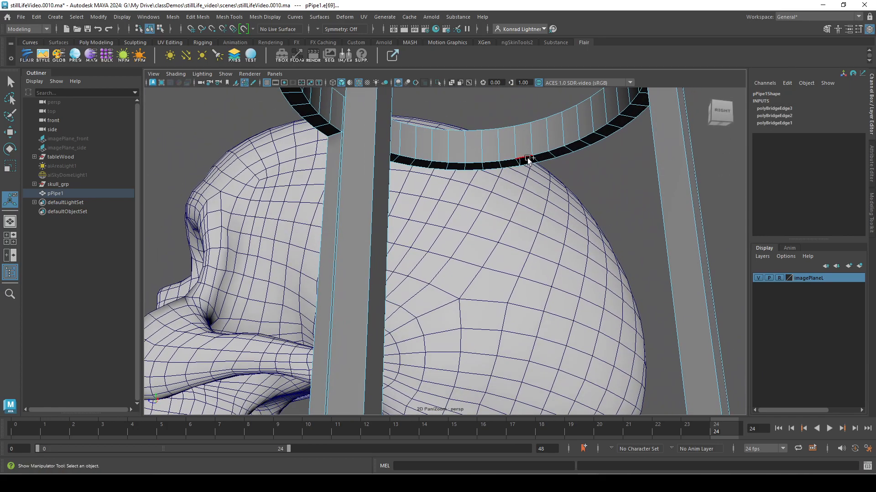
{"action": "right_click_drag", "start_coordinate": [541, 266], "coordinate": [533, 303], "text": "shift"}
{"action": "left_click_drag", "start_coordinate": [533, 303], "coordinate": [437, 202], "text": "alt"}
{"action": "right_click_drag", "start_coordinate": [437, 202], "coordinate": [502, 145]}
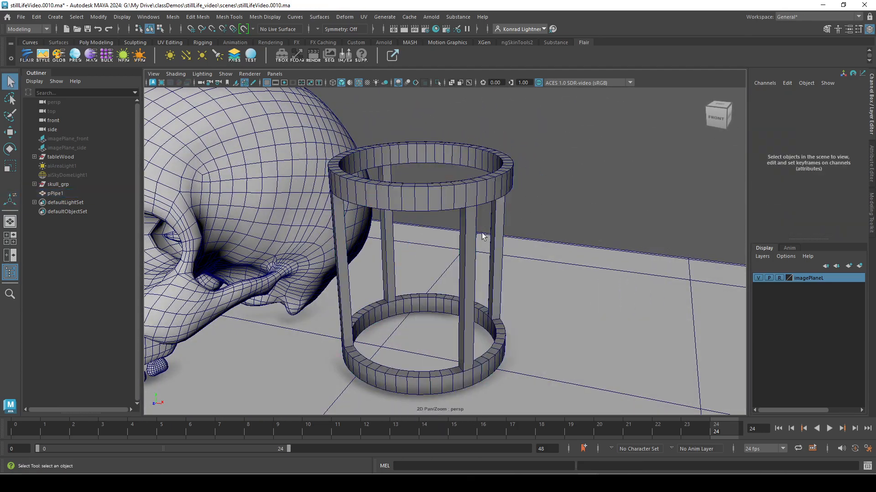
Step: Preview the whole stand in smooth mesh display, examine the joints between posts and rings, and restore the unsmoothed display
{"action": "left_click", "coordinate": [472, 203]}
{"action": "key", "text": "3"}
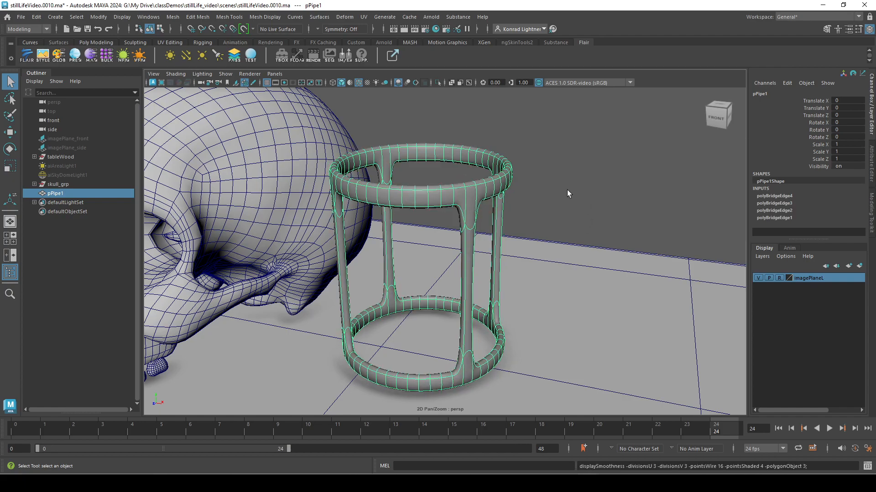
{"action": "left_click_drag", "start_coordinate": [567, 190], "coordinate": [451, 228], "text": "alt"}
{"action": "right_click_drag", "start_coordinate": [452, 229], "coordinate": [468, 158], "text": "alt"}
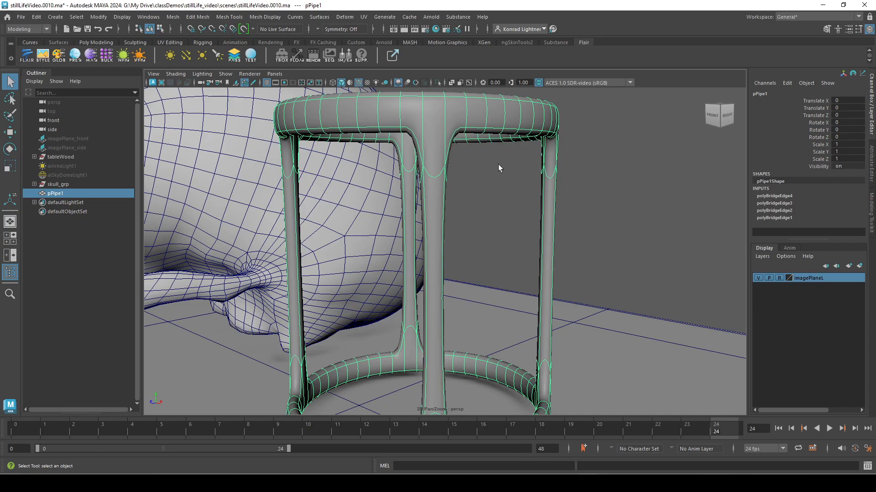
{"action": "key", "text": "1"}
Step: Insert an edge loop around the right-hand post just below the upper ring and check it in smooth preview
{"action": "left_click_drag", "start_coordinate": [453, 153], "coordinate": [513, 240], "text": "alt"}
{"action": "right_click", "coordinate": [515, 213], "text": "shift"}
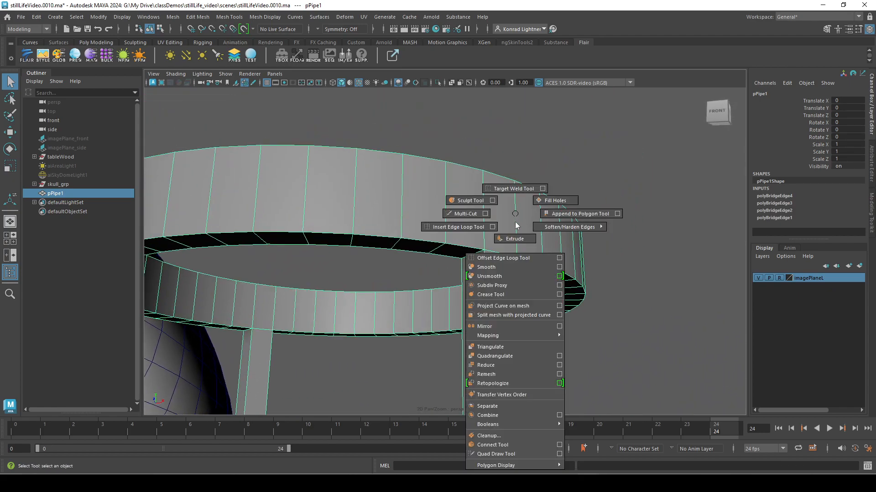
{"action": "left_click", "coordinate": [471, 227]}
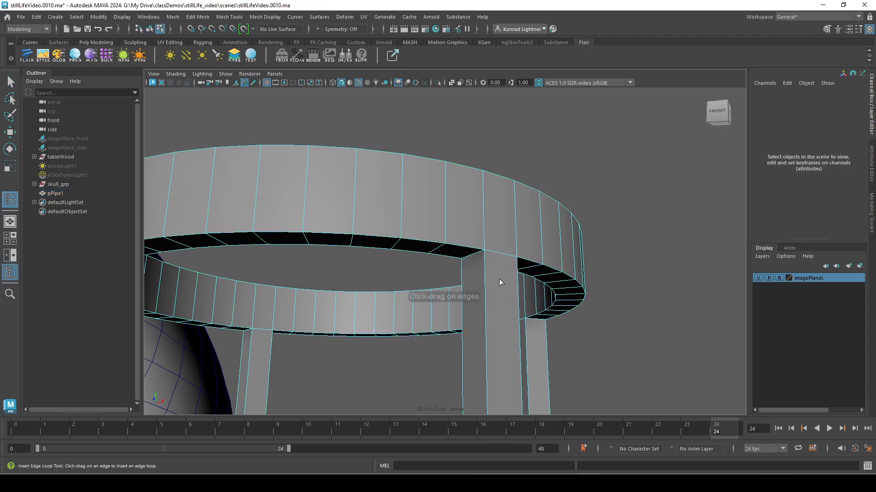
{"action": "left_click", "coordinate": [485, 257]}
{"action": "right_click_drag", "start_coordinate": [486, 257], "coordinate": [350, 318], "text": "alt"}
{"action": "middle_click_drag", "start_coordinate": [349, 318], "coordinate": [460, 259], "text": "alt"}
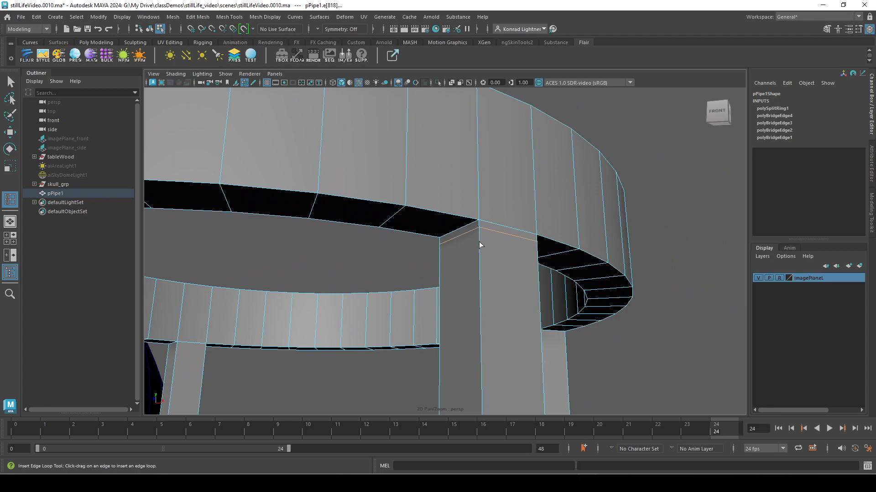
{"action": "key", "text": "3"}
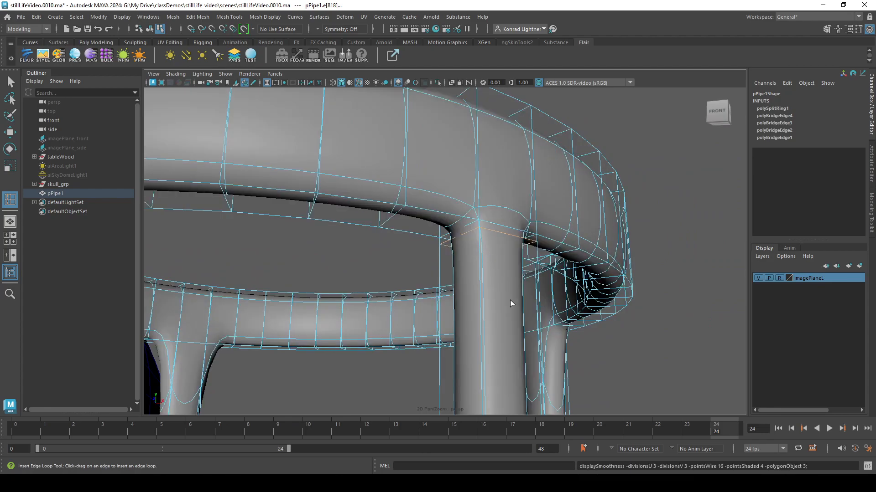
{"action": "key", "text": "1"}
Step: Insert a second edge loop slightly lower on the same post and check the joint in smooth preview
{"action": "left_click", "coordinate": [479, 250]}
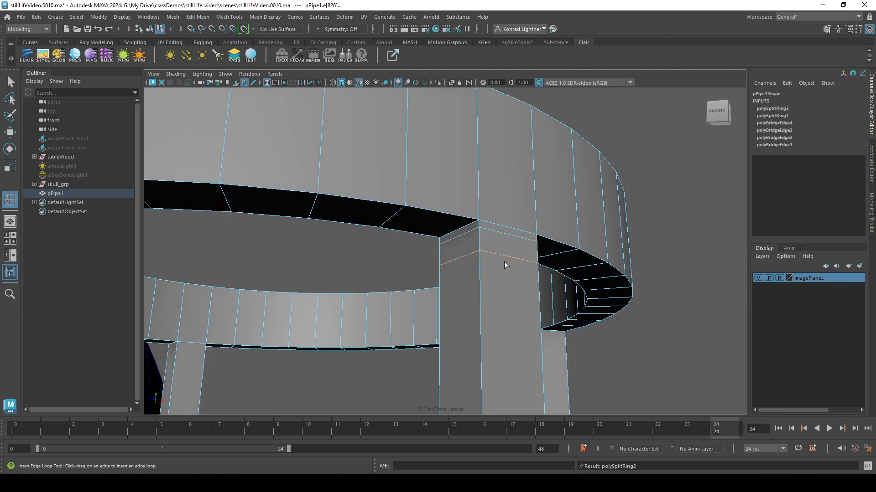
{"action": "key", "text": "3"}
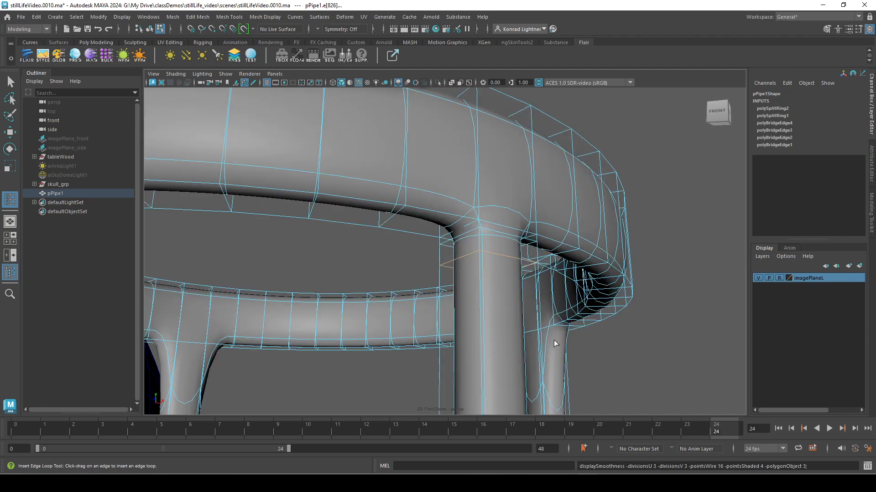
{"action": "key", "text": "1"}
{"action": "left_click_drag", "start_coordinate": [553, 340], "coordinate": [302, 273], "text": "alt"}
{"action": "right_click_drag", "start_coordinate": [302, 274], "coordinate": [224, 275], "text": "alt"}
{"action": "left_click_drag", "start_coordinate": [225, 275], "coordinate": [308, 283], "text": "alt"}
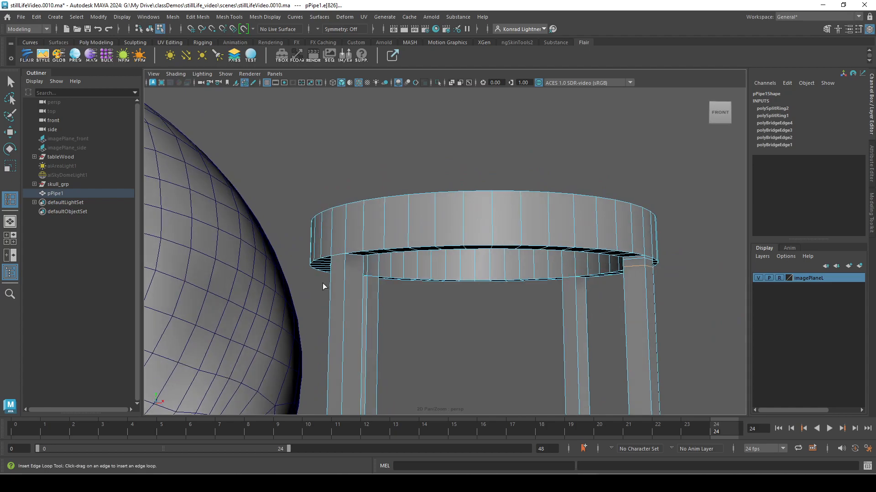
{"action": "middle_click_drag", "start_coordinate": [307, 283], "coordinate": [460, 274], "text": "alt"}
{"action": "left_click_drag", "start_coordinate": [579, 241], "coordinate": [588, 256], "text": "alt"}
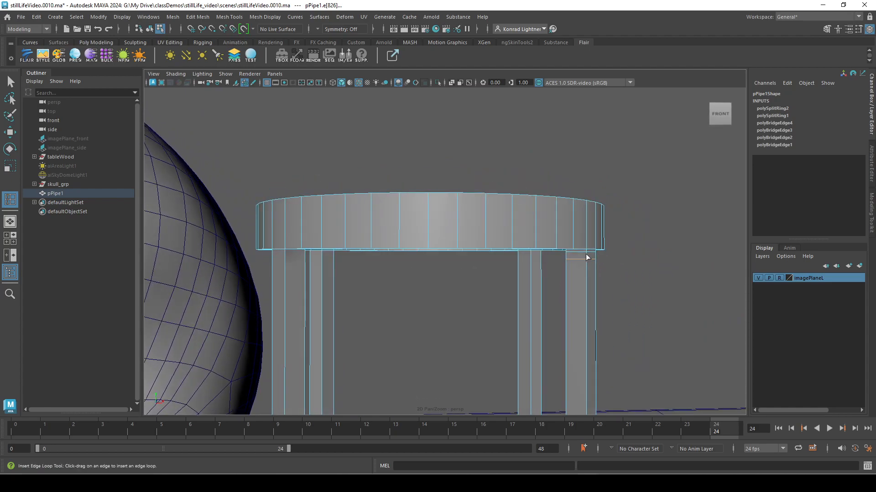
Step: Insert two closely spaced edge loops just below the upper ring on each of the three remaining posts
{"action": "left_click", "coordinate": [285, 255]}
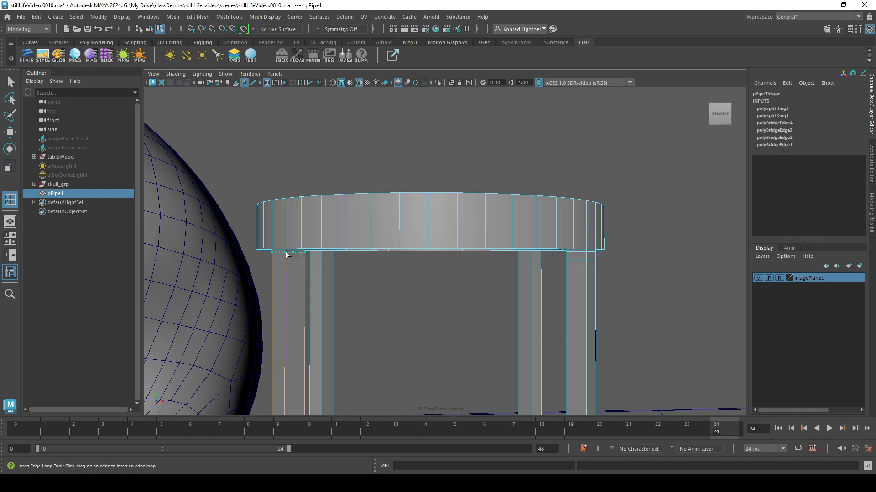
{"action": "left_click", "coordinate": [286, 252]}
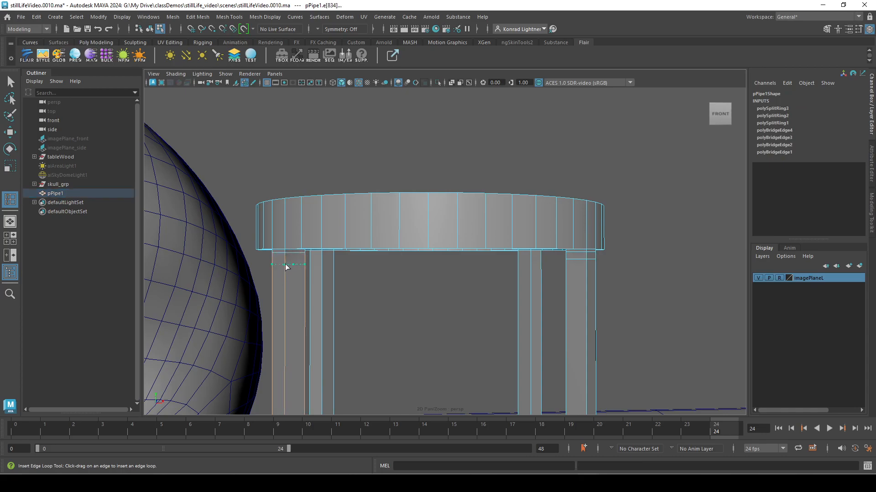
{"action": "left_click", "coordinate": [286, 263]}
{"action": "left_click_drag", "start_coordinate": [419, 275], "coordinate": [376, 274], "text": "alt"}
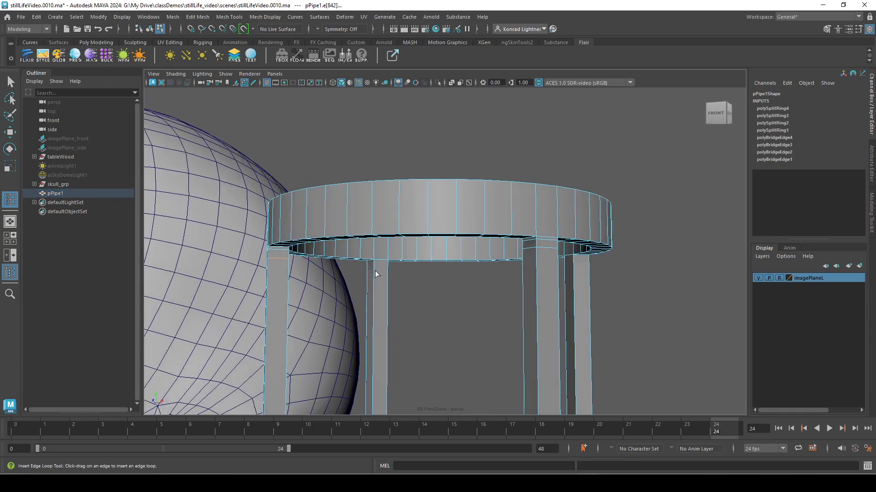
{"action": "left_click", "coordinate": [373, 263]}
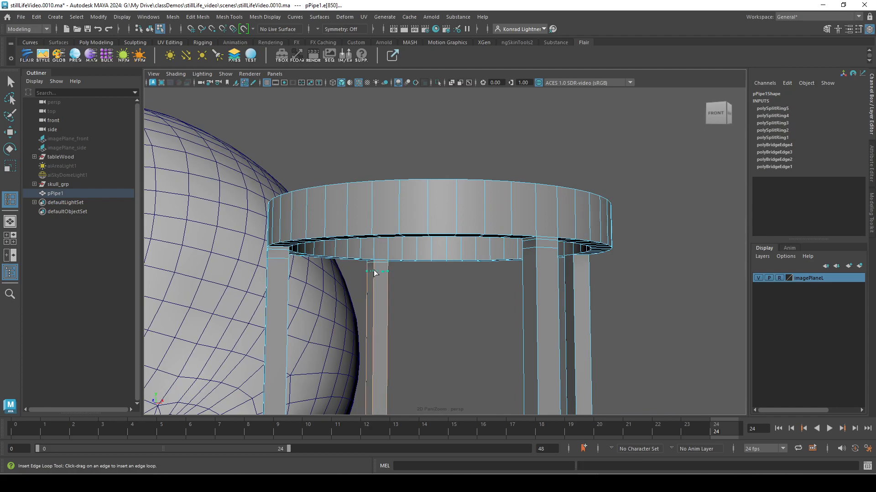
{"action": "left_click", "coordinate": [374, 270]}
{"action": "left_click_drag", "start_coordinate": [534, 289], "coordinate": [453, 262], "text": "alt"}
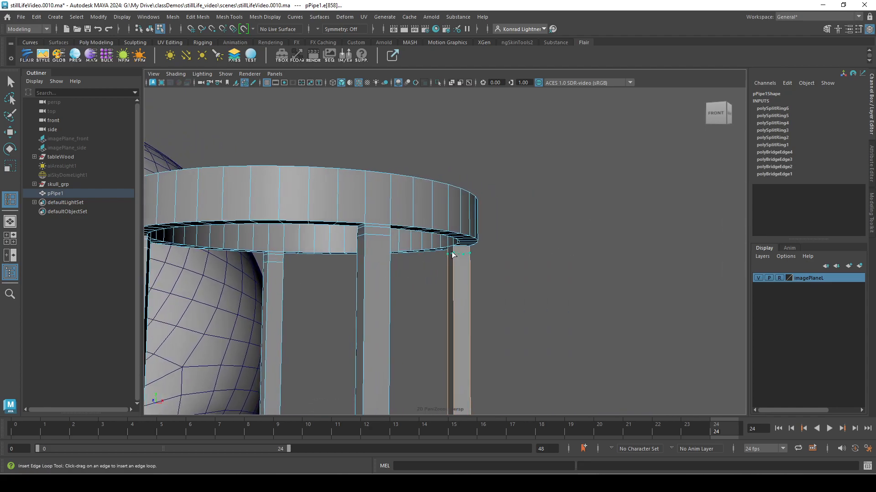
{"action": "left_click", "coordinate": [453, 251]}
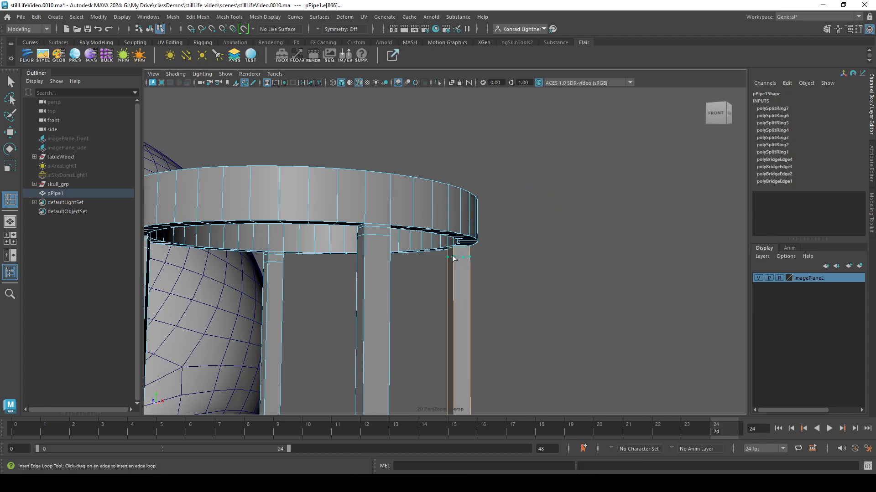
{"action": "left_click", "coordinate": [453, 259]}
Step: Insert two edge loops just above the lower ring on the front post and on the right-hand rear post
{"action": "left_click_drag", "start_coordinate": [492, 296], "coordinate": [401, 198], "text": "alt"}
{"action": "scroll", "coordinate": [428, 311], "scroll_direction": "up", "scroll_amount": 5}
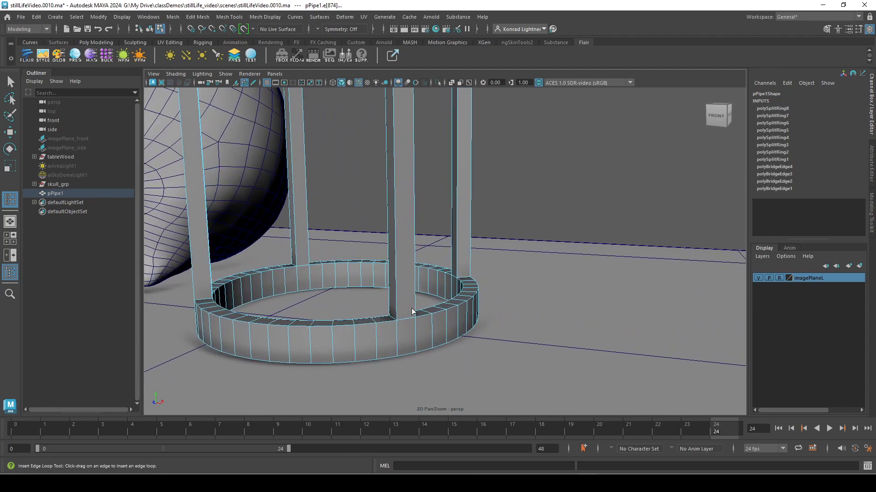
{"action": "left_click_drag", "start_coordinate": [428, 312], "coordinate": [396, 337], "text": "alt"}
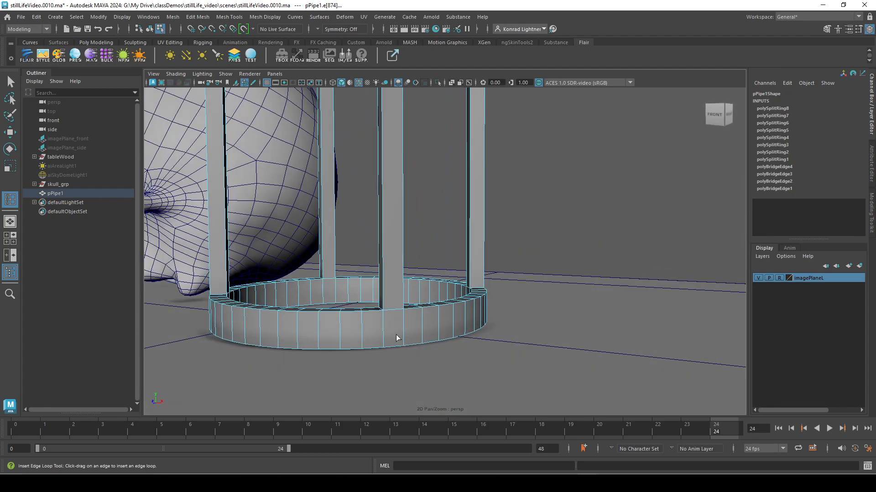
{"action": "left_click", "coordinate": [382, 309]}
{"action": "scroll", "coordinate": [447, 358], "scroll_direction": "up", "scroll_amount": 4}
{"action": "left_click_drag", "start_coordinate": [447, 357], "coordinate": [485, 319], "text": "alt"}
{"action": "left_click", "coordinate": [487, 309]}
{"action": "key", "text": "ctrl+z"}
{"action": "left_click", "coordinate": [488, 311]}
{"action": "left_click", "coordinate": [488, 314]}
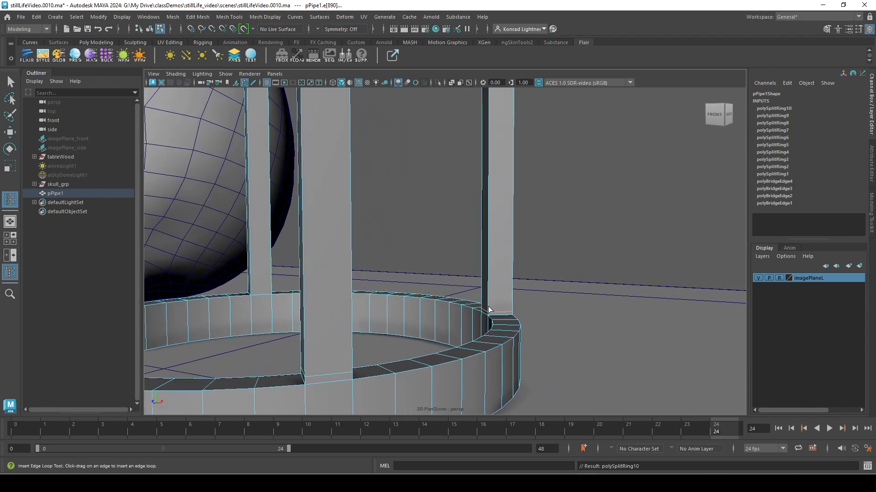
{"action": "left_click", "coordinate": [487, 301]}
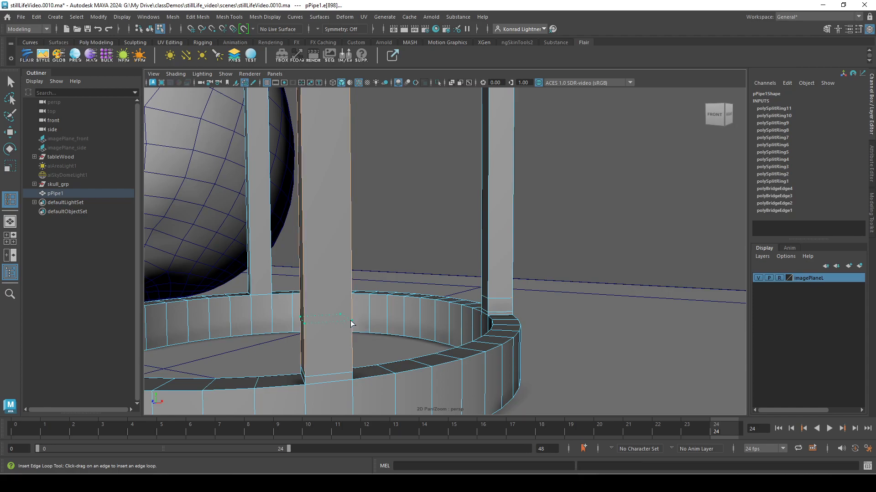
{"action": "left_click_drag", "start_coordinate": [350, 328], "coordinate": [351, 340]}
Step: Insert two edge loops just above the lower ring on each of the two left-hand posts
{"action": "middle_click_drag", "start_coordinate": [292, 330], "coordinate": [408, 306], "text": "alt"}
{"action": "left_click", "coordinate": [408, 262]}
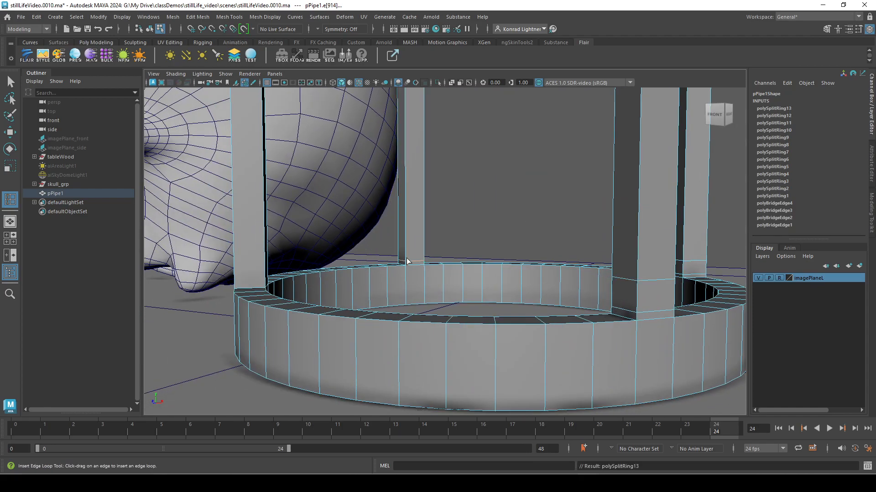
{"action": "left_click", "coordinate": [406, 251]}
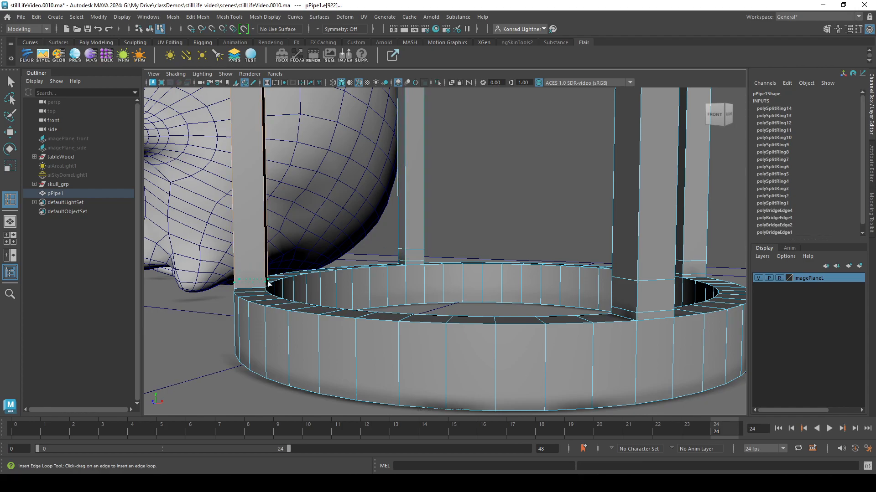
{"action": "left_click_drag", "start_coordinate": [267, 283], "coordinate": [266, 268]}
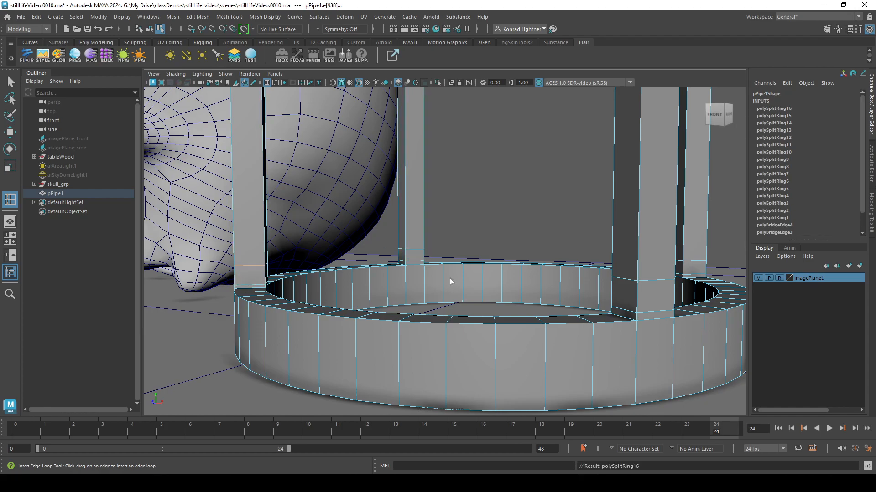
Step: Return to object mode, preview the stand in smooth mesh display and examine the whole shape
{"action": "right_click_drag", "start_coordinate": [440, 283], "coordinate": [290, 239], "text": "alt"}
{"action": "middle_click_drag", "start_coordinate": [291, 240], "coordinate": [287, 285], "text": "alt"}
{"action": "right_click_drag", "start_coordinate": [287, 286], "coordinate": [450, 359], "text": "alt"}
{"action": "key", "text": "w"}
{"action": "right_click_drag", "start_coordinate": [504, 244], "coordinate": [553, 199]}
{"action": "key", "text": "3"}
{"action": "left_click", "coordinate": [635, 251]}
{"action": "left_click_drag", "start_coordinate": [636, 250], "coordinate": [398, 214], "text": "alt"}
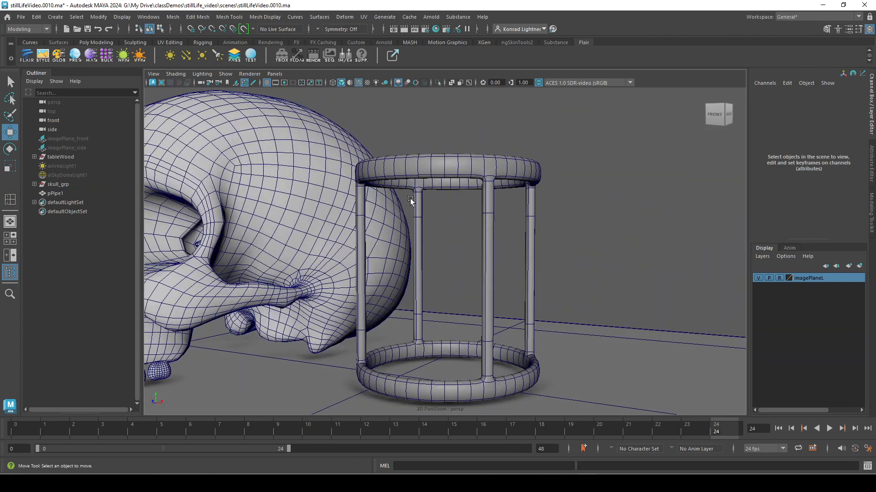
Step: Restore the unsmoothed display and insert supporting edge loops around the stand's lower ring
{"action": "left_click", "coordinate": [455, 387]}
{"action": "left_click_drag", "start_coordinate": [549, 352], "coordinate": [448, 336], "text": "alt"}
{"action": "key", "text": "1"}
{"action": "scroll", "coordinate": [422, 224], "scroll_direction": "up", "scroll_amount": 3}
{"action": "scroll", "coordinate": [386, 210], "scroll_direction": "down", "scroll_amount": 5}
{"action": "middle_click_drag", "start_coordinate": [414, 262], "coordinate": [414, 164], "text": "alt"}
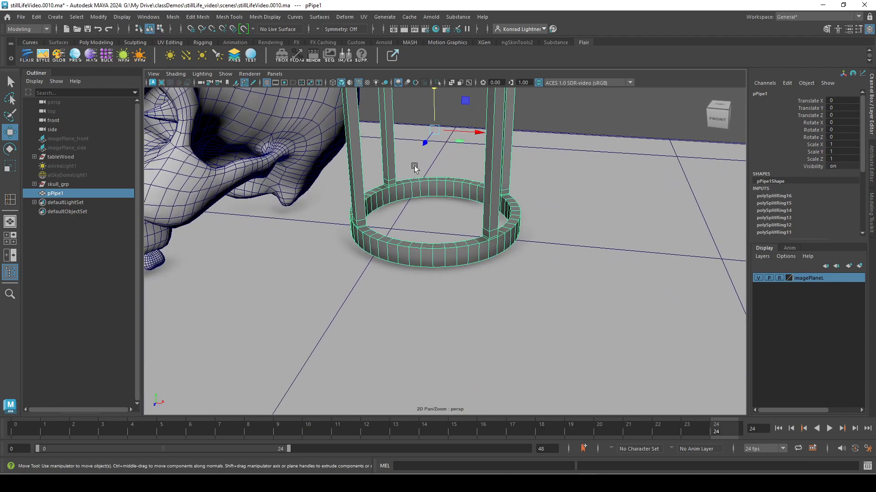
{"action": "scroll", "coordinate": [467, 265], "scroll_direction": "up", "scroll_amount": 4}
{"action": "right_click_drag", "start_coordinate": [513, 245], "coordinate": [454, 229], "text": "shift"}
{"action": "scroll", "coordinate": [484, 309], "scroll_direction": "up", "scroll_amount": 3}
{"action": "mouse_move", "coordinate": [414, 293]}
{"action": "left_mouse_down"}
{"action": "mouse_move", "coordinate": [410, 283]}
{"action": "mouse_move", "coordinate": [409, 290]}
{"action": "left_mouse_up"}
{"action": "left_click_drag", "start_coordinate": [611, 294], "coordinate": [496, 245], "text": "alt"}
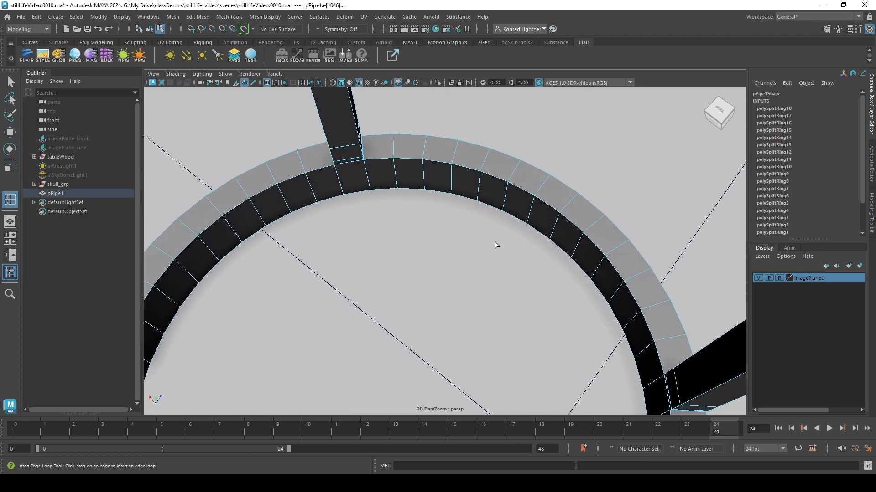
{"action": "left_click", "coordinate": [482, 201]}
{"action": "left_click_drag", "start_coordinate": [597, 268], "coordinate": [431, 304], "text": "alt"}
Step: Preview the stand smoothed in object mode and examine the shape of its lower ring
{"action": "key", "text": "3"}
{"action": "key", "text": "w"}
{"action": "right_click_drag", "start_coordinate": [512, 216], "coordinate": [549, 184]}
{"action": "right_click_drag", "start_coordinate": [602, 274], "coordinate": [474, 293], "text": "alt"}
{"action": "left_click", "coordinate": [538, 176]}
{"action": "left_click_drag", "start_coordinate": [538, 176], "coordinate": [430, 303], "text": "alt"}
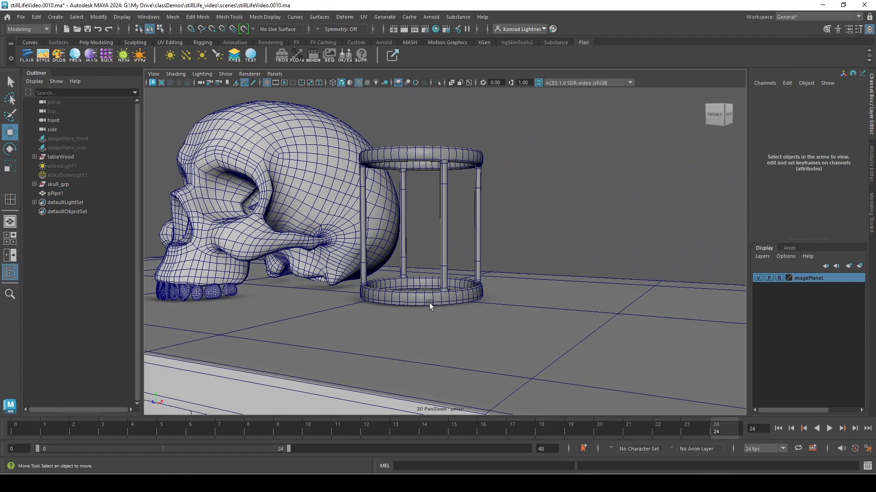
{"action": "right_click_drag", "start_coordinate": [430, 303], "coordinate": [708, 348], "text": "alt"}
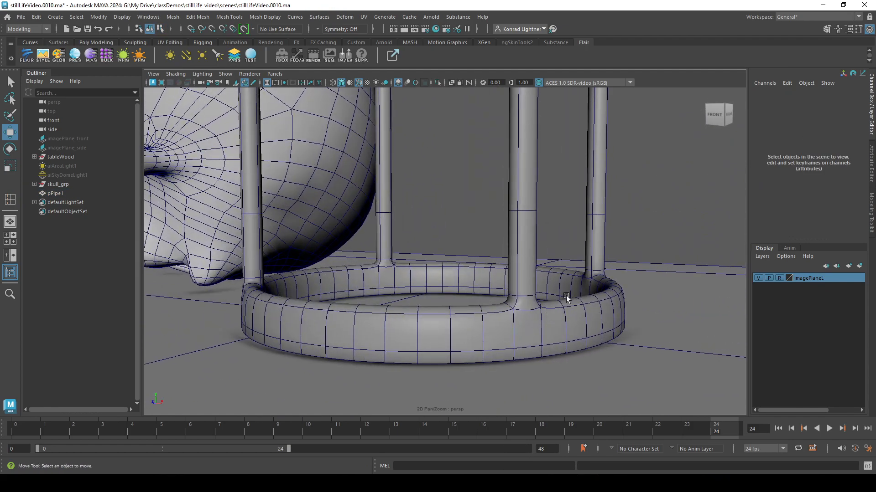
Step: Hide the wireframe overlay on shaded surfaces and compare the smoothed stand with the still life reference illustration
{"action": "left_click", "coordinate": [356, 89]}
{"action": "mouse_move", "coordinate": [671, 231]}
{"action": "left_mouse_down", "text": "alt"}
{"action": "mouse_move", "coordinate": [590, 260]}
{"action": "mouse_move", "coordinate": [611, 264]}
{"action": "mouse_move", "coordinate": [631, 246]}
{"action": "mouse_move", "coordinate": [512, 190]}
{"action": "mouse_move", "coordinate": [352, 250]}
{"action": "mouse_move", "coordinate": [475, 308]}
{"action": "mouse_move", "coordinate": [475, 295]}
{"action": "mouse_move", "coordinate": [428, 290]}
{"action": "mouse_move", "coordinate": [504, 297]}
{"action": "mouse_move", "coordinate": [492, 322]}
{"action": "left_mouse_up", "text": "alt"}
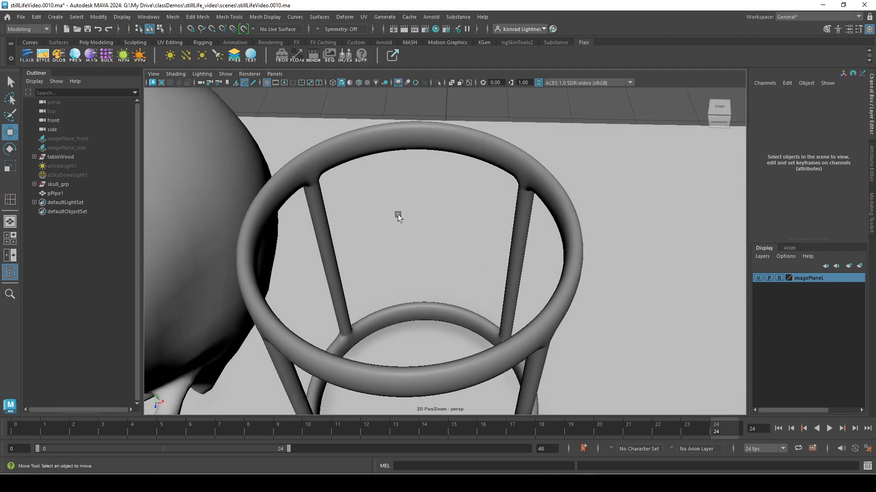
{"action": "key", "text": "alt+Tab"}
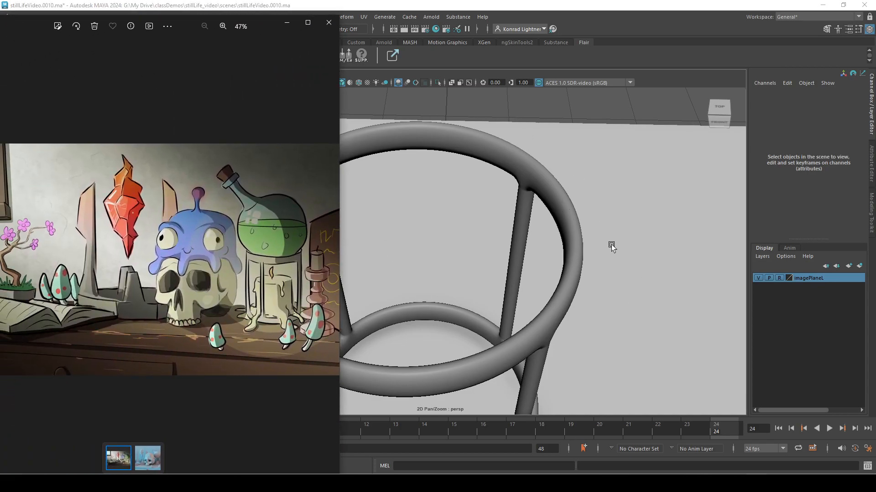
{"action": "left_click", "coordinate": [286, 23]}
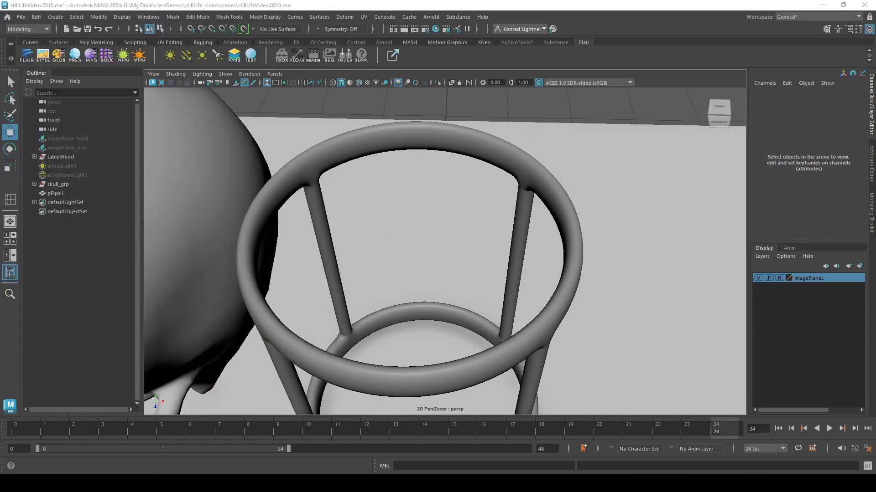
{"action": "scroll", "coordinate": [426, 298], "scroll_direction": "down", "scroll_amount": 2}
{"action": "left_click_drag", "start_coordinate": [426, 298], "coordinate": [473, 332], "text": "alt"}
{"action": "scroll", "coordinate": [524, 218], "scroll_direction": "up", "scroll_amount": 3}
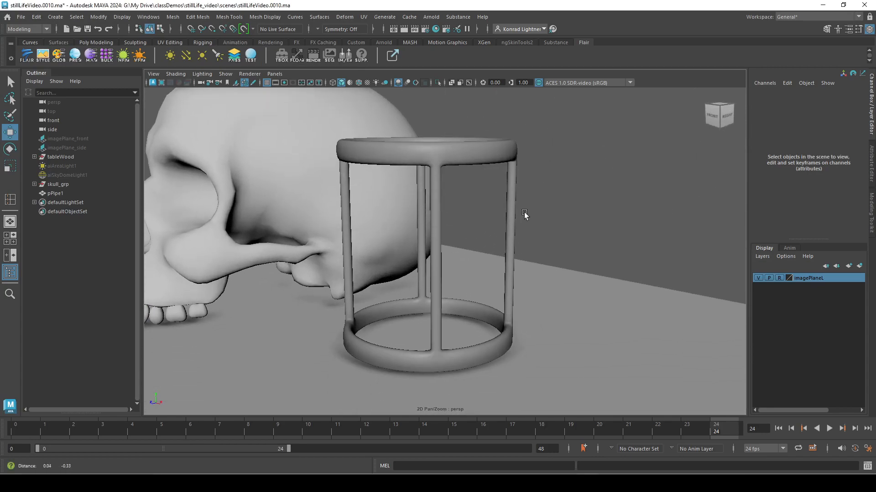
Step: Switch the stand back to unsmoothed display and delete all construction history in the scene
{"action": "left_click", "coordinate": [521, 137]}
{"action": "left_click_drag", "start_coordinate": [410, 236], "coordinate": [469, 178], "text": "alt"}
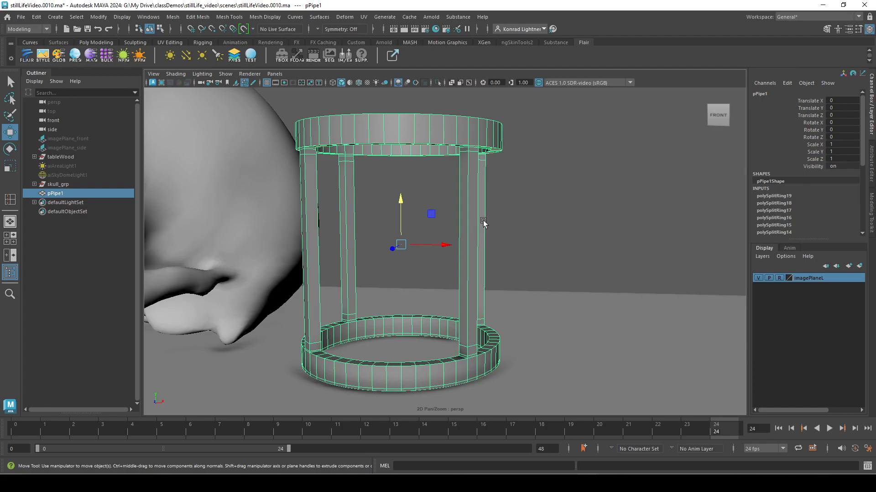
{"action": "left_click_drag", "start_coordinate": [465, 245], "coordinate": [451, 275], "text": "alt"}
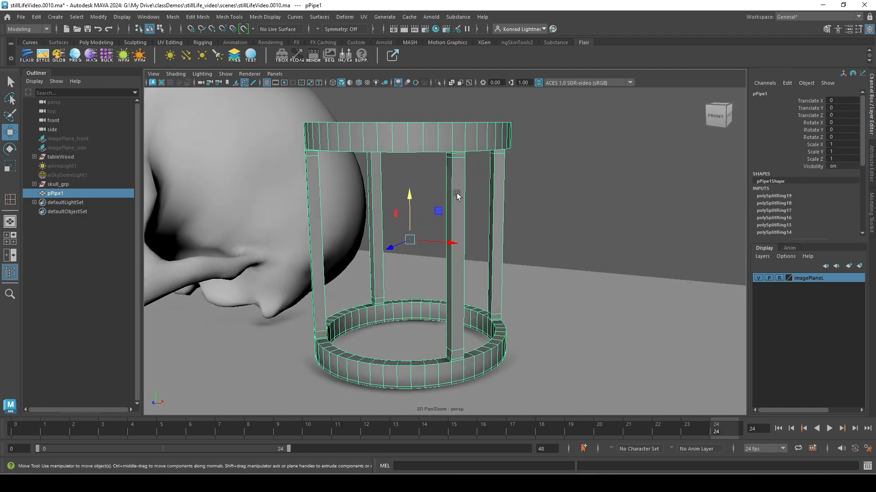
{"action": "left_click_drag", "start_coordinate": [464, 213], "coordinate": [458, 160], "text": "alt"}
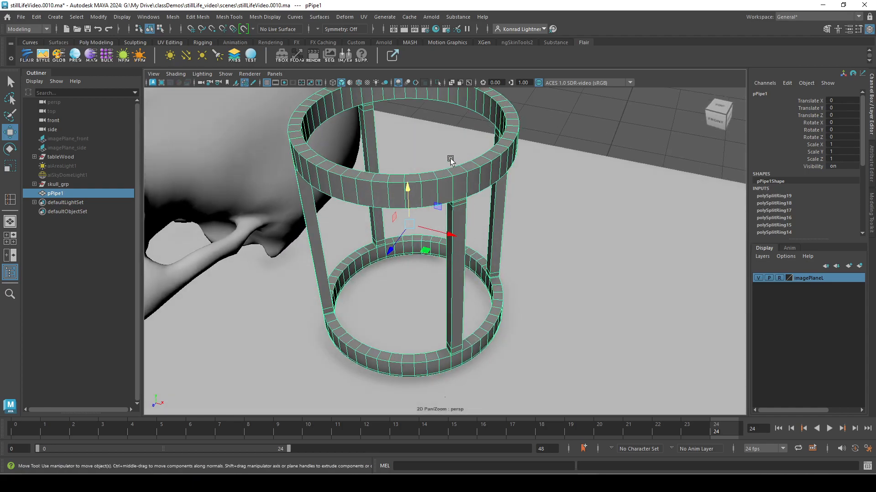
{"action": "left_click_drag", "start_coordinate": [488, 304], "coordinate": [509, 253], "text": "alt"}
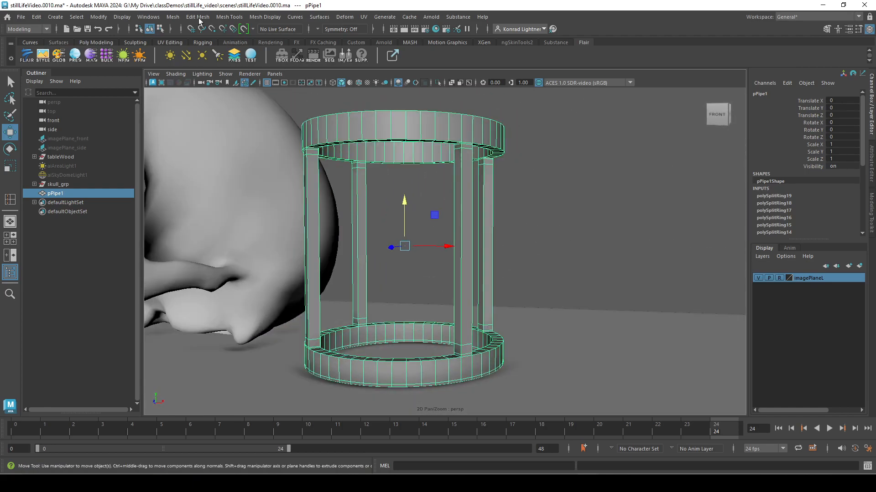
{"action": "left_click", "coordinate": [37, 17]}
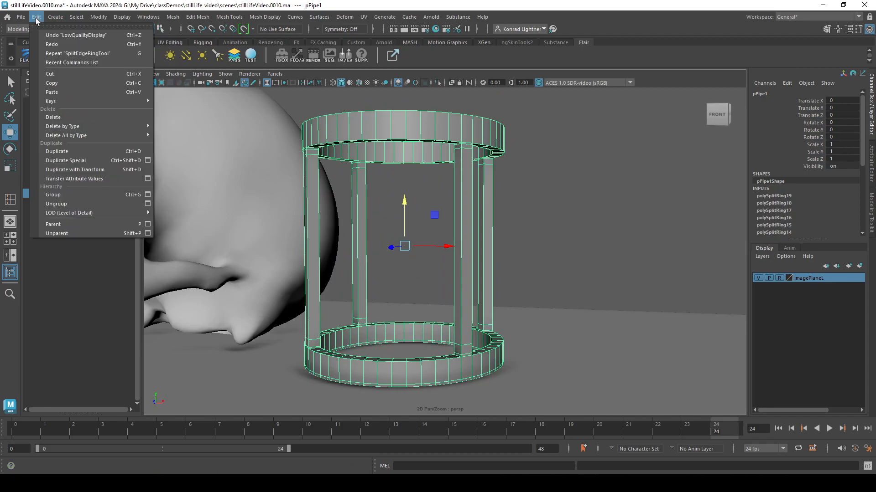
{"action": "mouse_move", "coordinate": [104, 135]}
{"action": "left_click", "coordinate": [173, 135]}
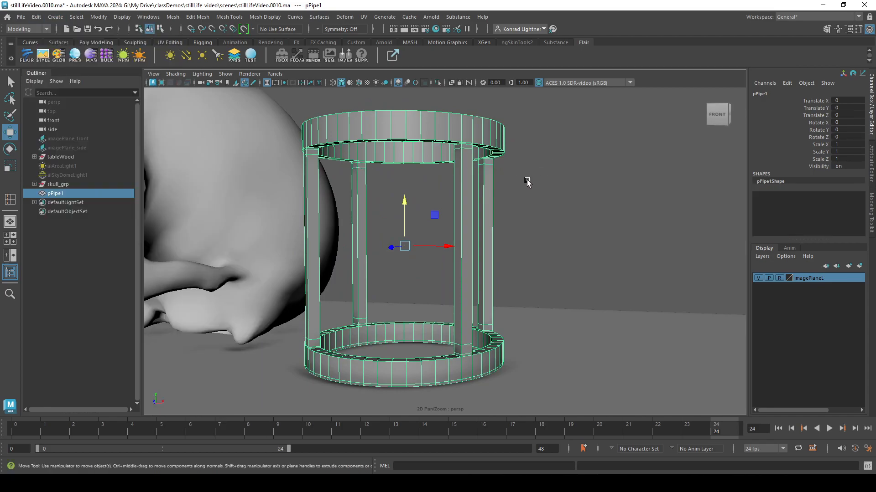
Step: Insert four evenly spaced edge loops along each of the four posts, using the Insert Edge Loop Tool's multiple edge loops option set to 4
{"action": "left_click_drag", "start_coordinate": [527, 182], "coordinate": [496, 202], "text": "alt"}
{"action": "right_click", "coordinate": [556, 180], "text": "shift"}
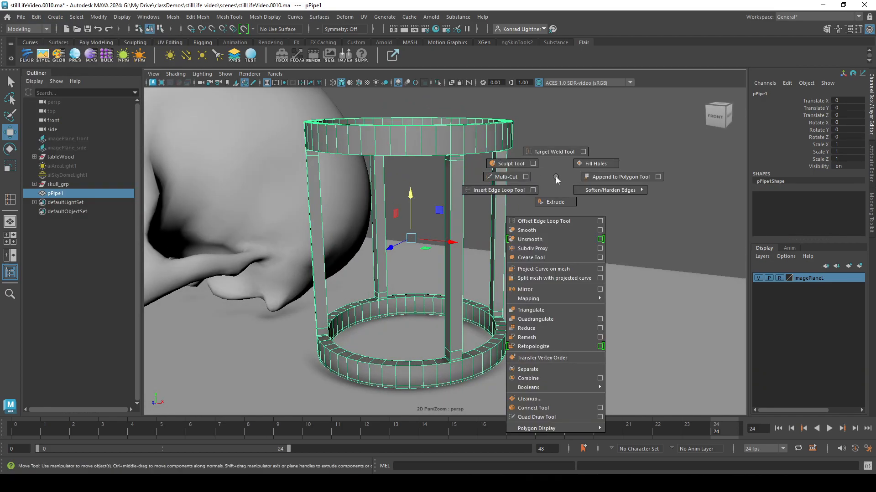
{"action": "right_click_drag", "start_coordinate": [555, 180], "coordinate": [532, 190], "text": "shift"}
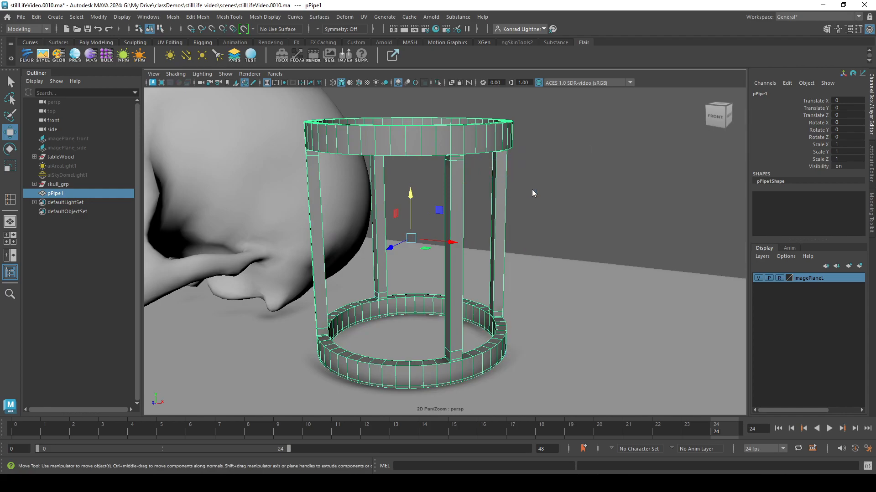
{"action": "left_click_drag", "start_coordinate": [201, 90], "coordinate": [149, 57]}
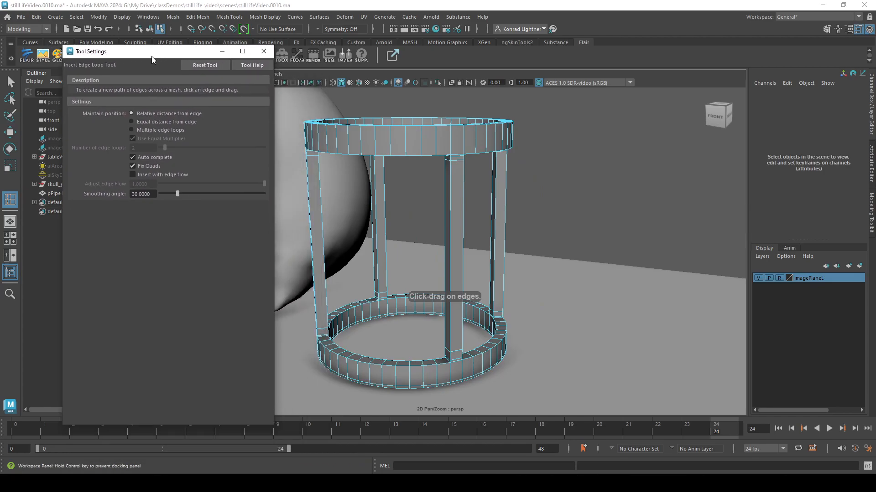
{"action": "left_click", "coordinate": [146, 130]}
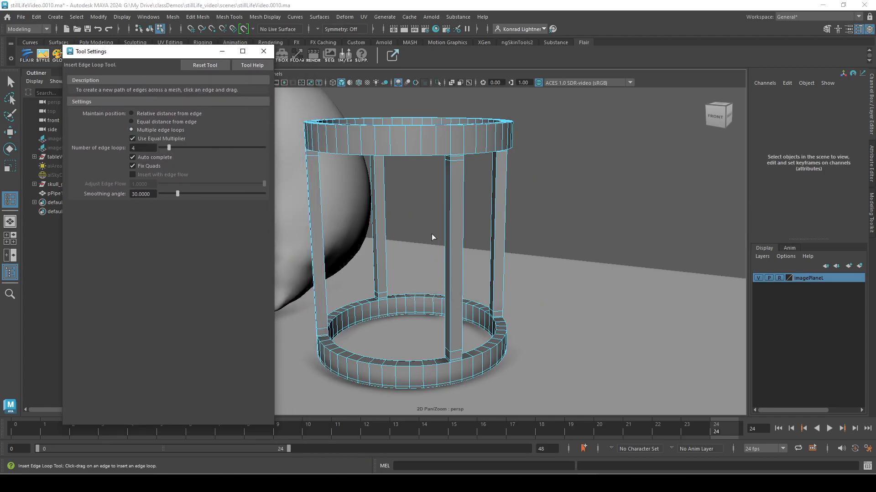
{"action": "left_click", "coordinate": [449, 195]}
{"action": "left_click_drag", "start_coordinate": [551, 363], "coordinate": [531, 358], "text": "alt"}
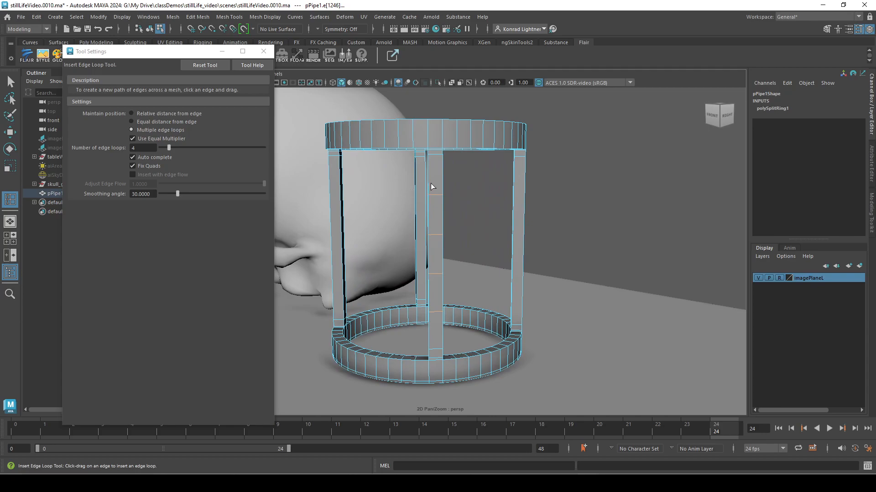
{"action": "left_click", "coordinate": [516, 212]}
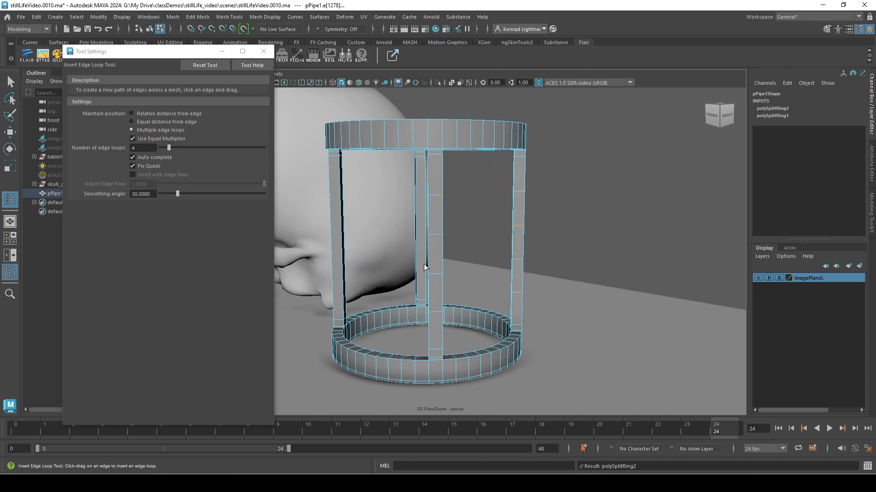
{"action": "left_click_drag", "start_coordinate": [426, 279], "coordinate": [398, 225], "text": "alt"}
{"action": "left_click", "coordinate": [384, 205]}
{"action": "left_click", "coordinate": [318, 233]}
Step: Return to object mode, show the stand in smooth mesh display and examine it beside the skull
{"action": "left_click_drag", "start_coordinate": [511, 354], "coordinate": [397, 319], "text": "alt"}
{"action": "key", "text": "w"}
{"action": "right_click_drag", "start_coordinate": [454, 217], "coordinate": [504, 157]}
{"action": "left_click", "coordinate": [494, 295]}
{"action": "middle_click_drag", "start_coordinate": [495, 295], "coordinate": [658, 299], "text": "alt"}
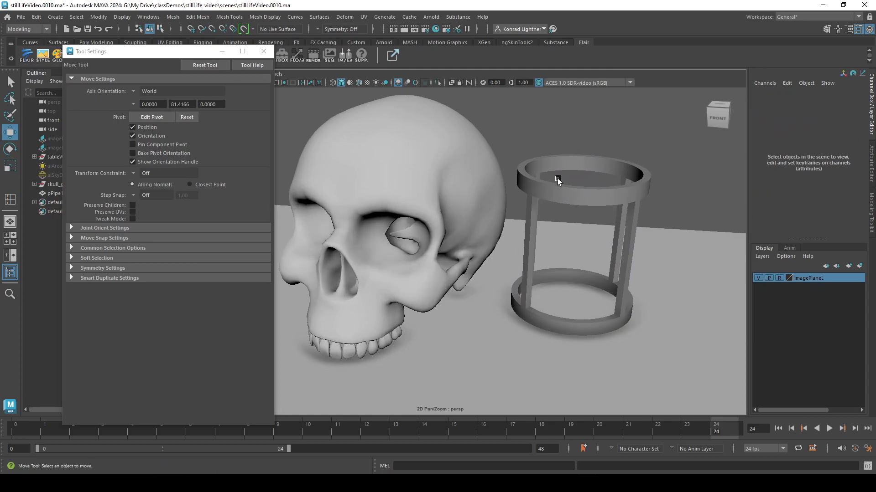
{"action": "left_click", "coordinate": [585, 235]}
{"action": "key", "text": "3"}
{"action": "left_click", "coordinate": [712, 211]}
{"action": "right_click_drag", "start_coordinate": [711, 212], "coordinate": [554, 265], "text": "alt"}
{"action": "left_click_drag", "start_coordinate": [554, 264], "coordinate": [504, 274], "text": "alt"}
{"action": "right_click_drag", "start_coordinate": [504, 274], "coordinate": [573, 250], "text": "alt"}
{"action": "left_click_drag", "start_coordinate": [573, 250], "coordinate": [435, 264], "text": "alt"}
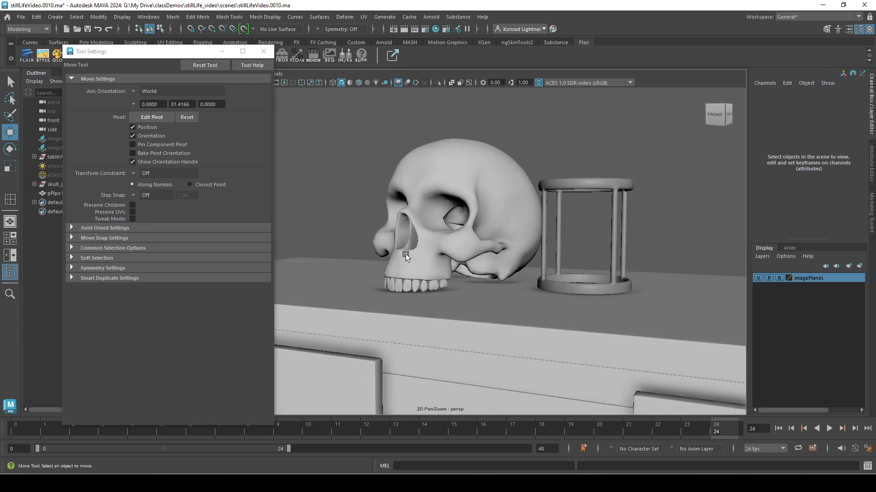